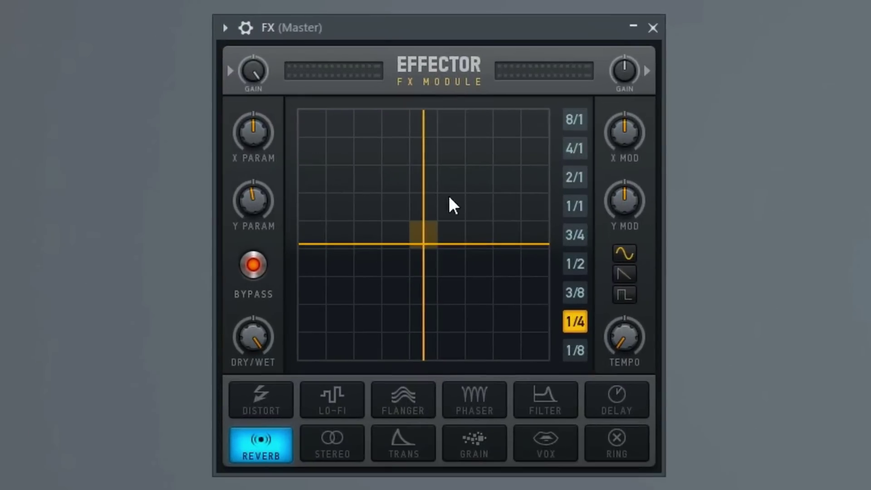
# Sweep the Reverb effect's X and Y parameters across the XY pad to audition them during playback.
pyautogui.moveTo(477, 186)
pyautogui.mouseDown()
pyautogui.moveTo(486, 155)
pyautogui.moveTo(358, 140)
pyautogui.moveTo(325, 259)
pyautogui.moveTo(422, 325)
pyautogui.moveTo(522, 183)
pyautogui.moveTo(485, 175)
pyautogui.mouseUp()
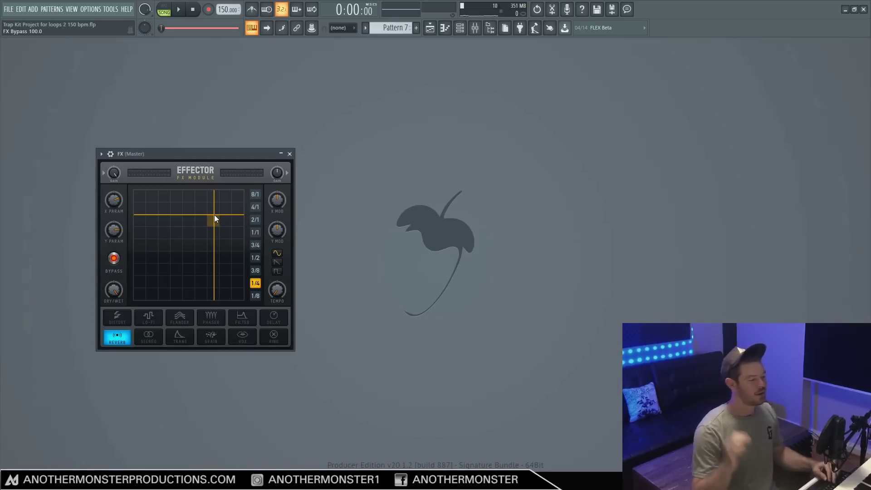
pyautogui.moveTo(214, 214); pyautogui.dragTo(232, 258)
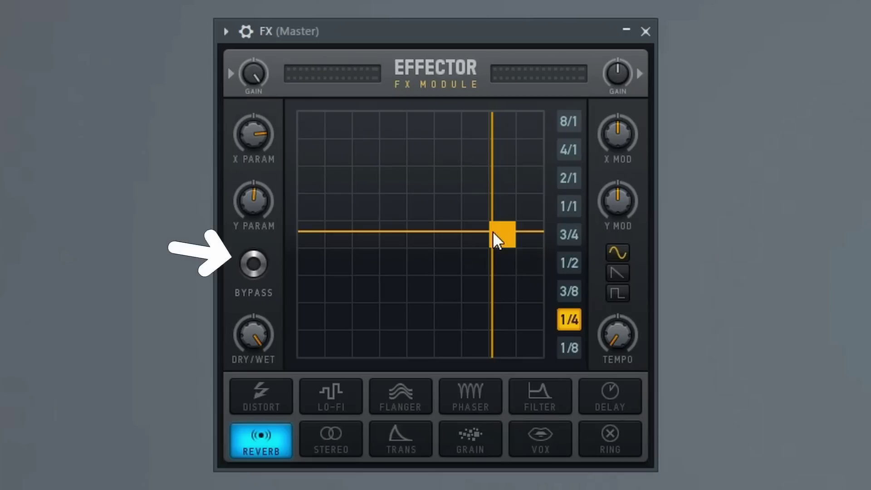
pyautogui.moveTo(227, 233); pyautogui.dragTo(221, 217)
pyautogui.moveTo(481, 199); pyautogui.dragTo(364, 336)
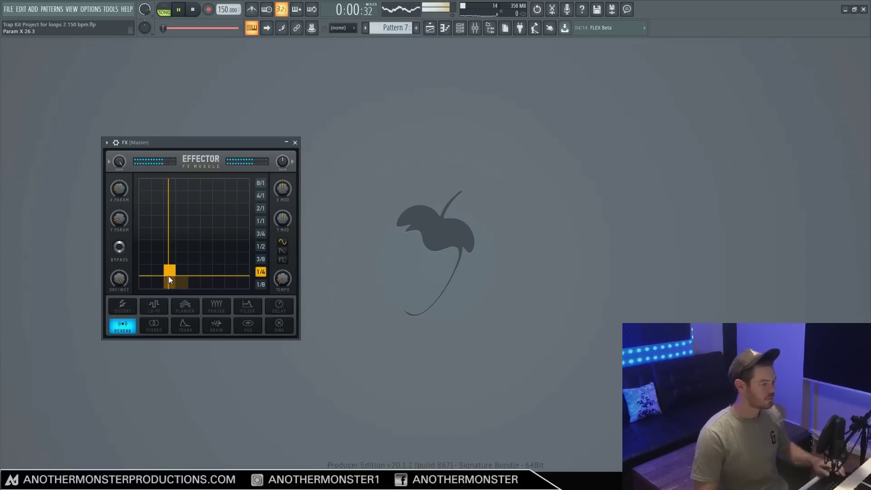
pyautogui.moveTo(168, 276); pyautogui.dragTo(206, 276)
pyautogui.moveTo(234, 243); pyautogui.dragTo(228, 189)
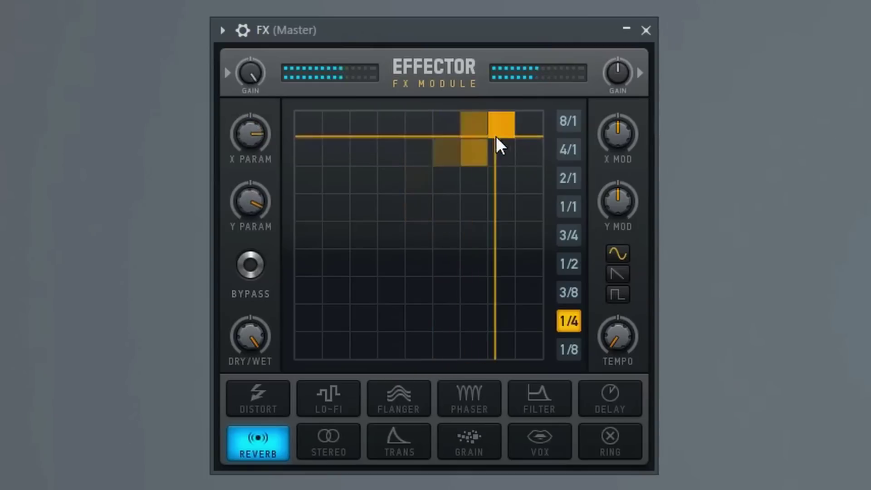
pyautogui.moveTo(496, 136); pyautogui.dragTo(331, 291)
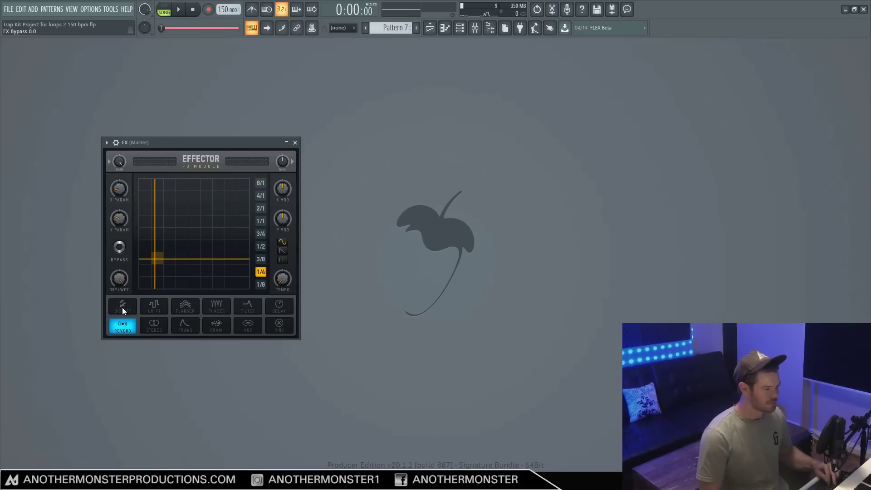
# Set the modulation rate to 1/8 and move the XY pad point around, finishing at minimum X and Y.
pyautogui.click(261, 285)
pyautogui.moveTo(217, 228); pyautogui.dragTo(206, 270)
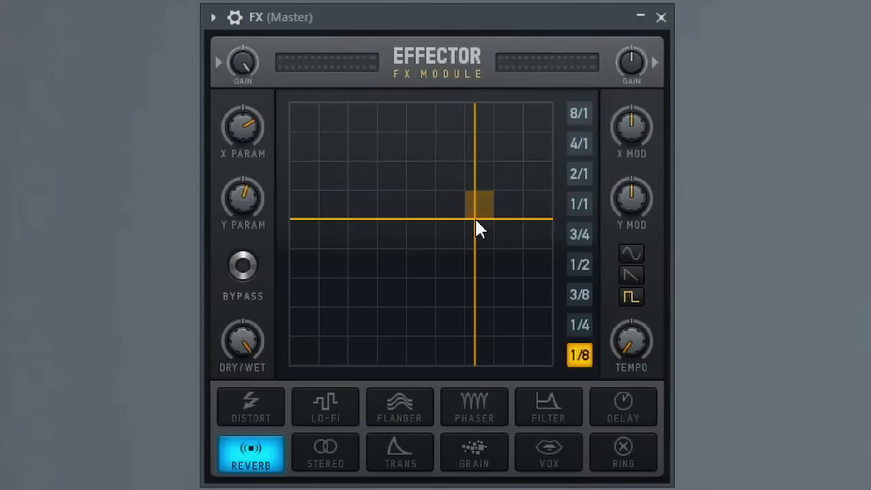
pyautogui.moveTo(449, 322); pyautogui.dragTo(323, 202)
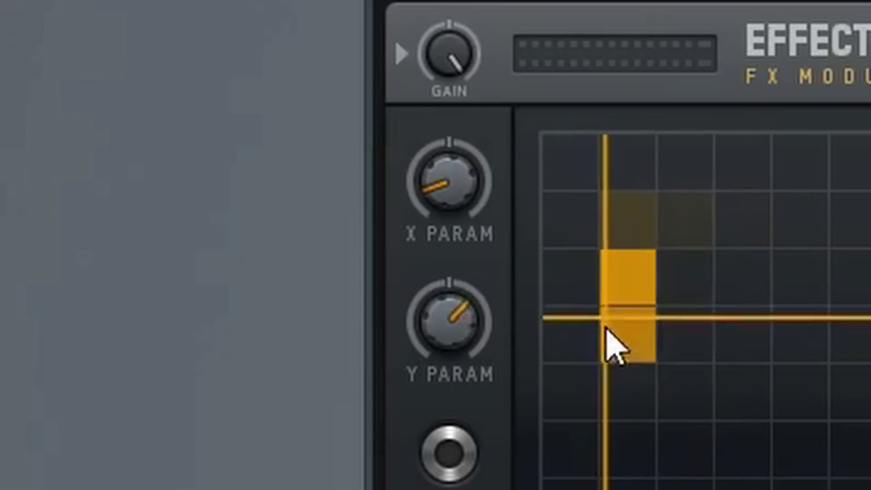
pyautogui.moveTo(607, 338); pyautogui.dragTo(330, 489)
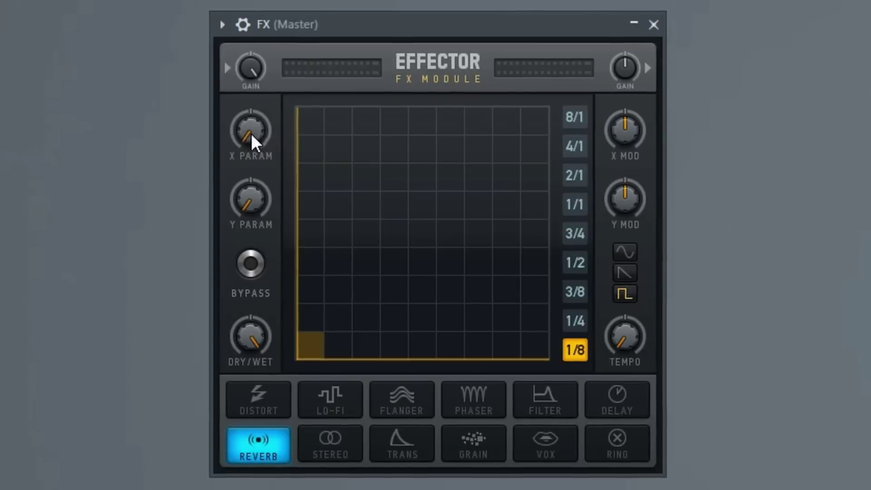
# Try the X Param and Y Param knobs and the XY pad, leave both parameters at minimum, and raise Dry/Wet to maximum.
pyautogui.moveTo(119, 188); pyautogui.dragTo(119, 180)
pyautogui.moveTo(249, 136); pyautogui.dragTo(249, 167)
pyautogui.moveTo(249, 199); pyautogui.dragTo(249, 168)
pyautogui.moveTo(422, 291); pyautogui.dragTo(515, 156)
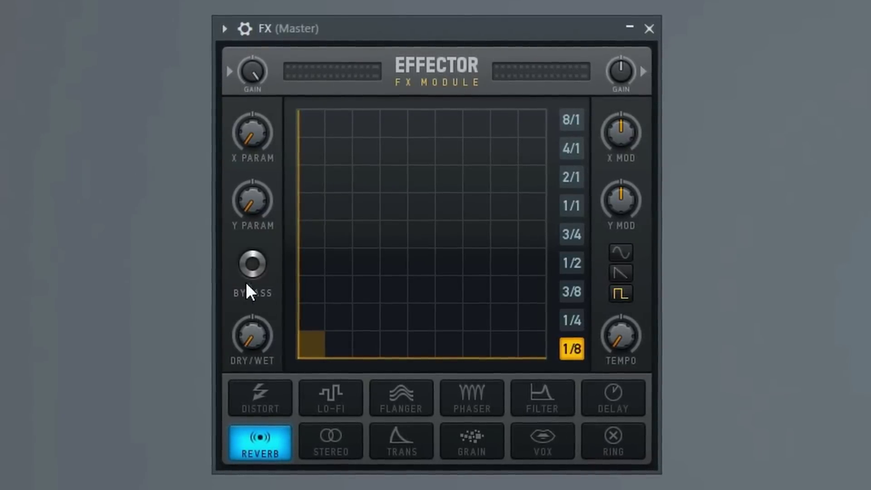
pyautogui.scroll(5, 252, 345)
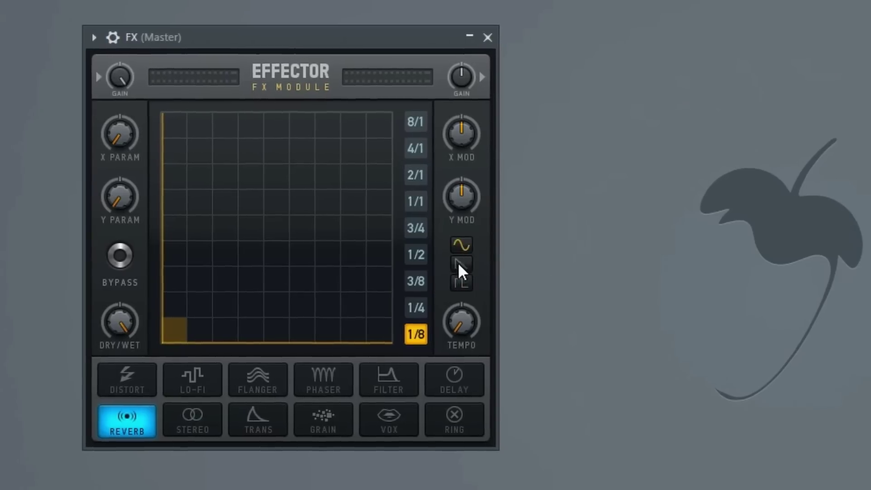
# Cycle the modulation waveform through sawtooth, sine and square, finishing on sine.
pyautogui.click(282, 251)
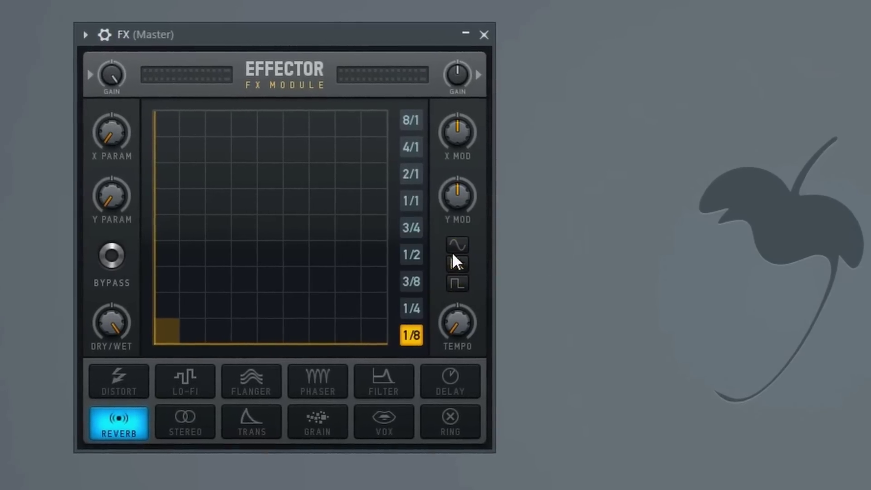
pyautogui.click(457, 245)
pyautogui.click(448, 264)
pyautogui.click(446, 283)
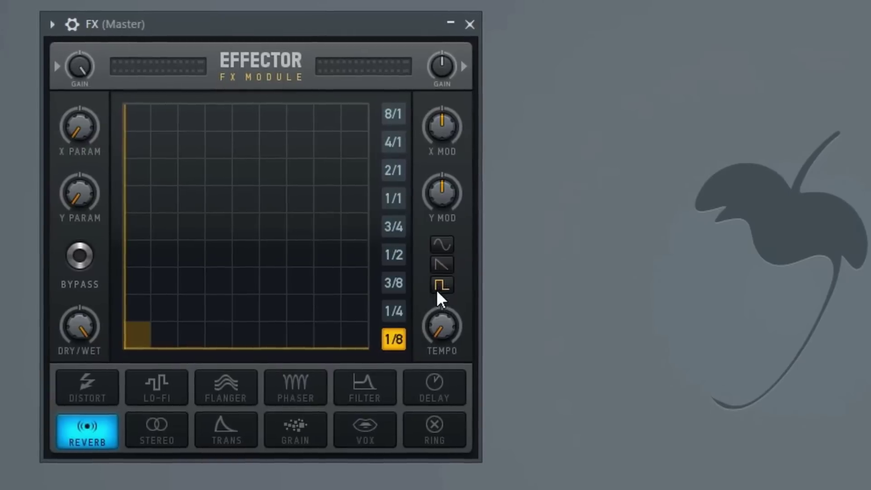
pyautogui.click(442, 245)
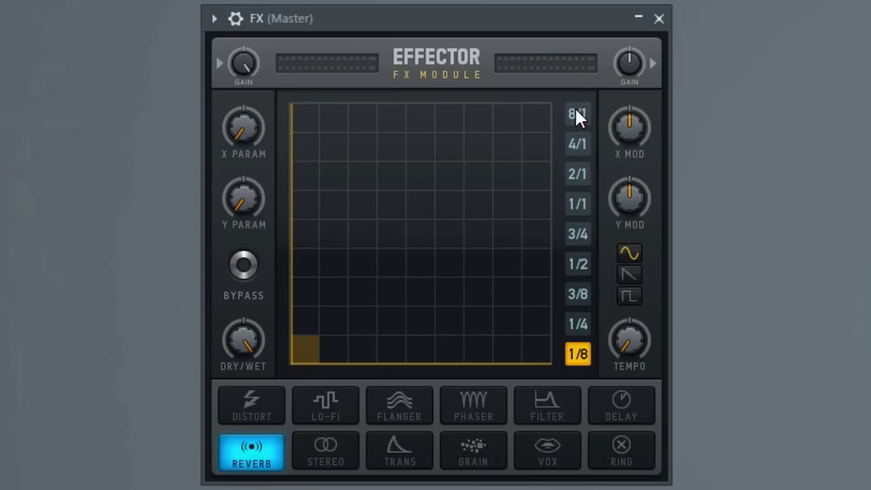
# Try the modulation rates 4/1, 2/1, 1/1 and 3/4.
pyautogui.click(568, 143)
pyautogui.click(574, 173)
pyautogui.click(575, 203)
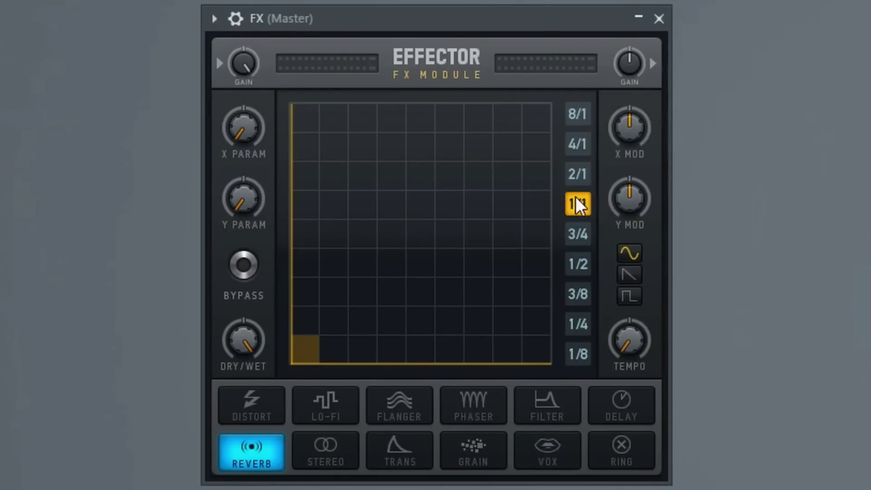
pyautogui.click(578, 233)
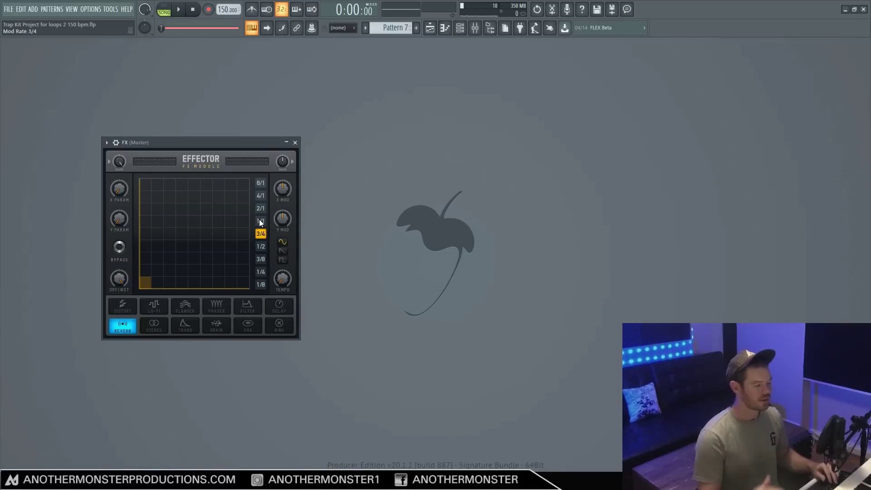
pyautogui.click(260, 221)
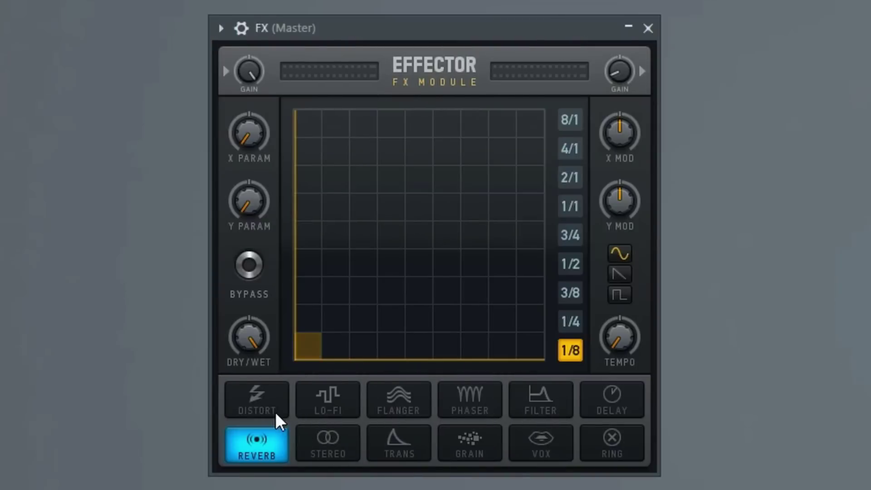
# Switch to the Distort effect and sweep its X and Y parameters across the XY pad during playback.
pyautogui.click(263, 410)
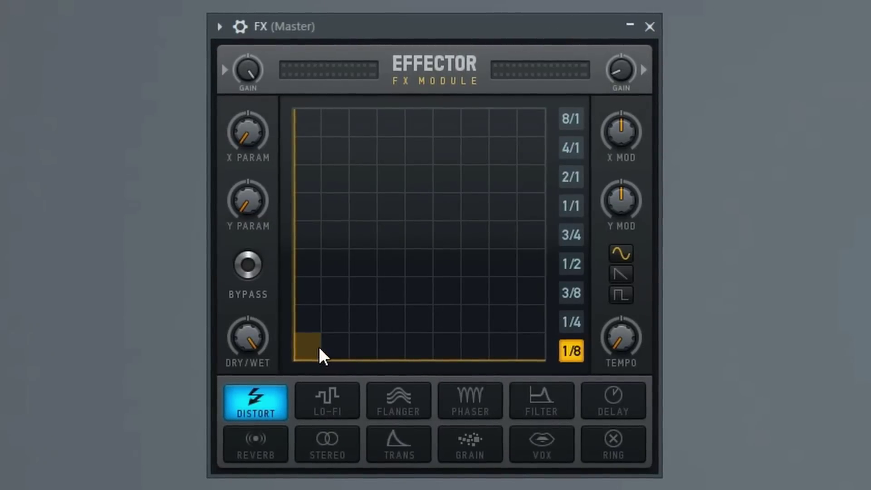
pyautogui.moveTo(298, 352); pyautogui.dragTo(674, 357)
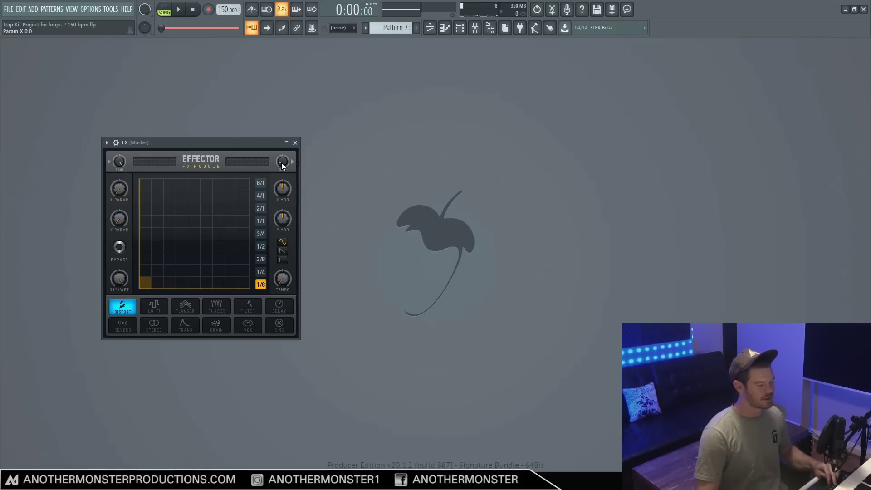
pyautogui.moveTo(141, 283); pyautogui.dragTo(240, 284)
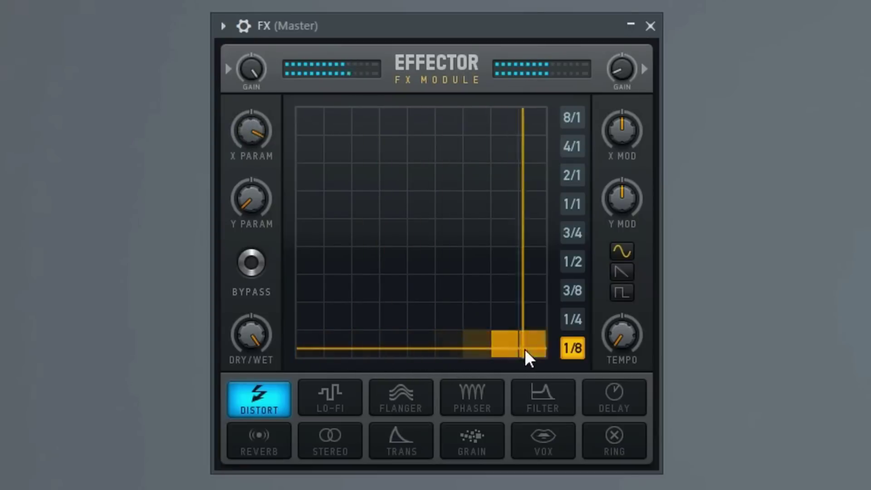
pyautogui.moveTo(524, 349); pyautogui.dragTo(535, 349)
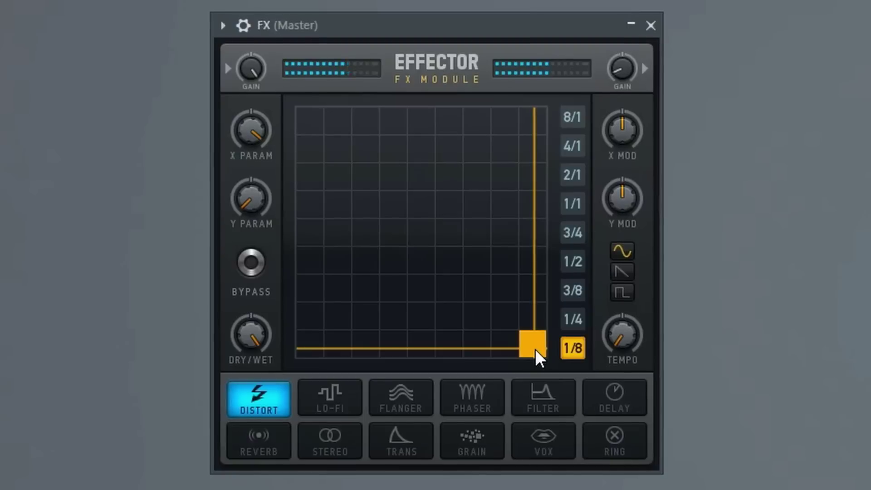
pyautogui.moveTo(535, 350); pyautogui.dragTo(331, 119)
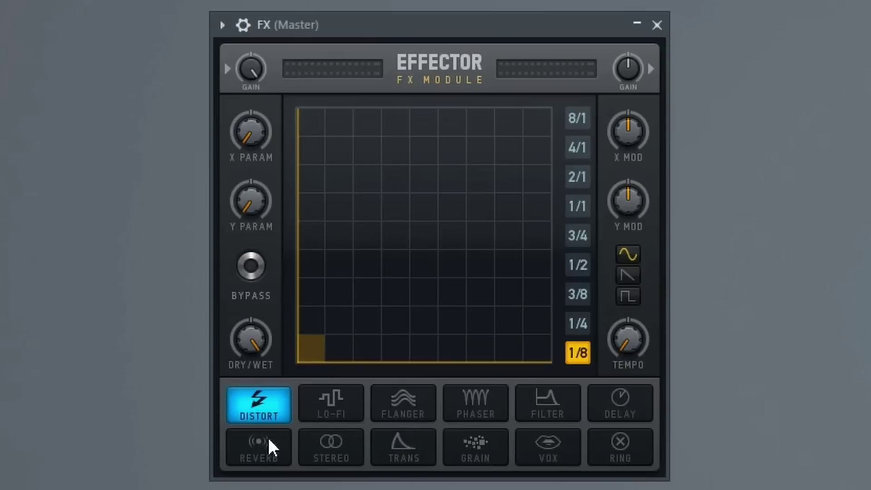
# Switch to the Lo-Fi effect and move its XY pad point from minimum X and Y up to maximum Y.
pyautogui.click(331, 417)
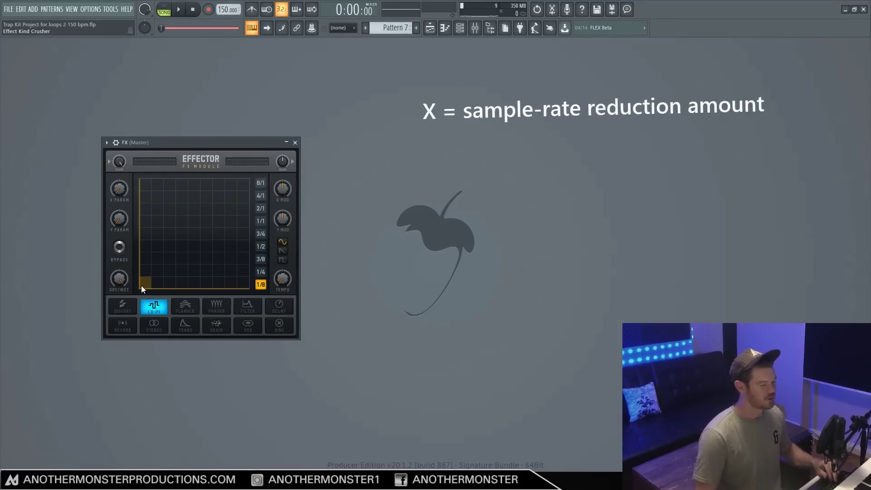
pyautogui.click(142, 287)
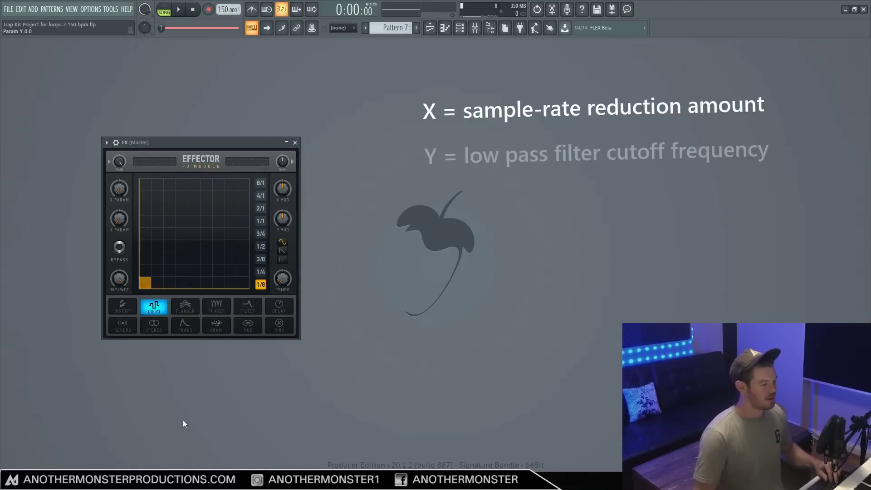
pyautogui.moveTo(142, 287); pyautogui.dragTo(166, 179)
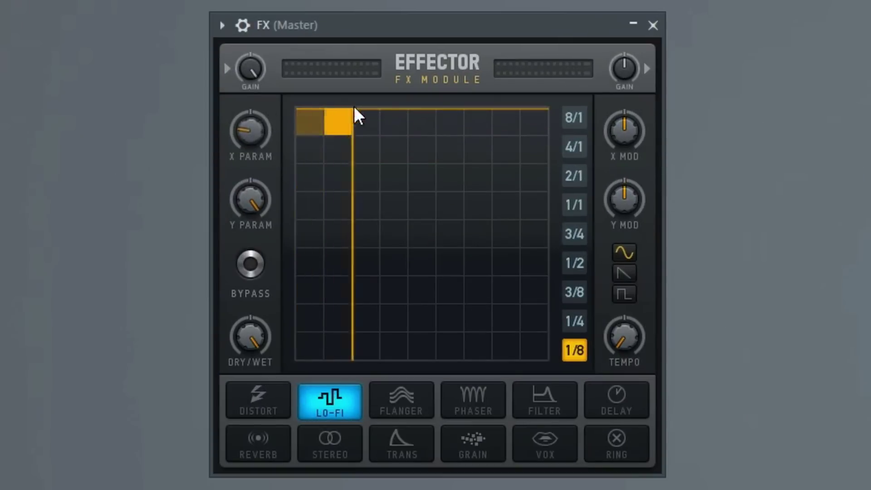
pyautogui.moveTo(354, 105); pyautogui.dragTo(324, 97)
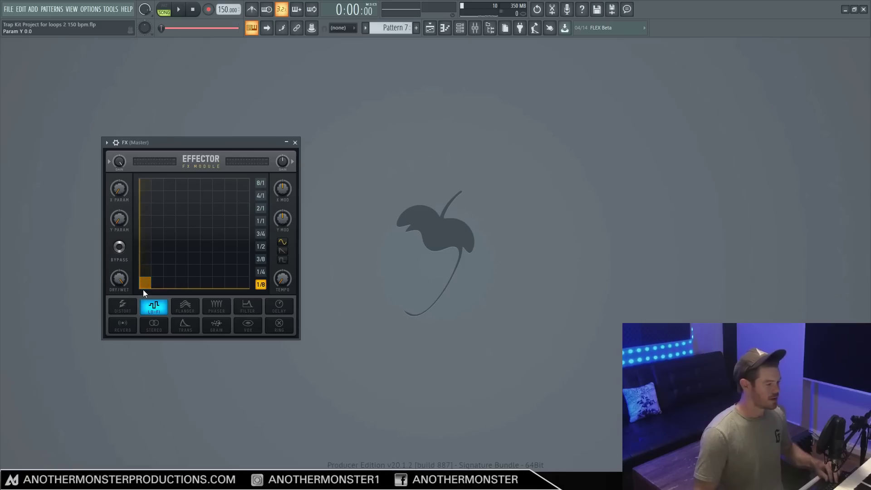
# Audition the Lo-Fi effect by sweeping X at minimum Y and again at high Y, finishing near minimum X.
pyautogui.moveTo(142, 290); pyautogui.dragTo(211, 293)
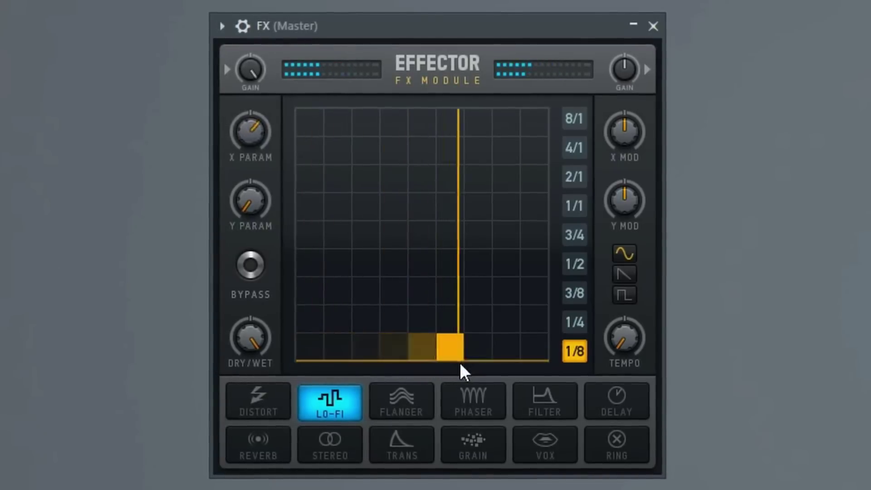
pyautogui.moveTo(460, 365); pyautogui.dragTo(298, 118)
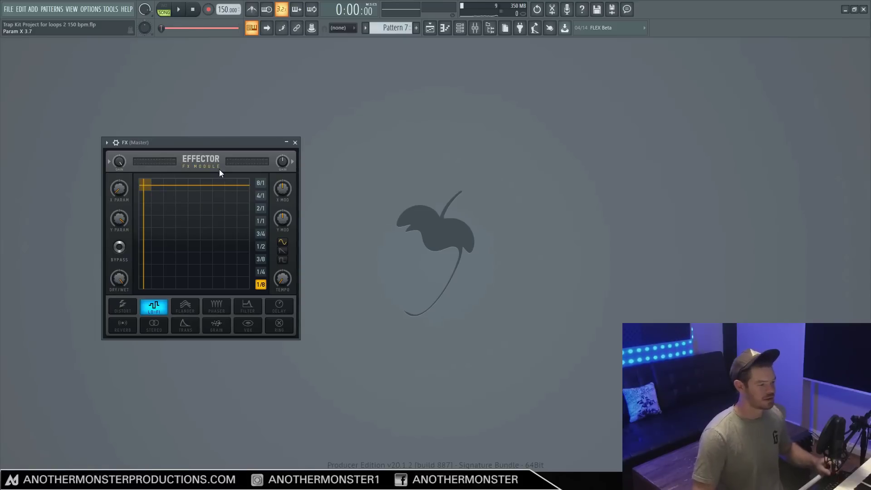
pyautogui.moveTo(145, 205); pyautogui.dragTo(191, 209)
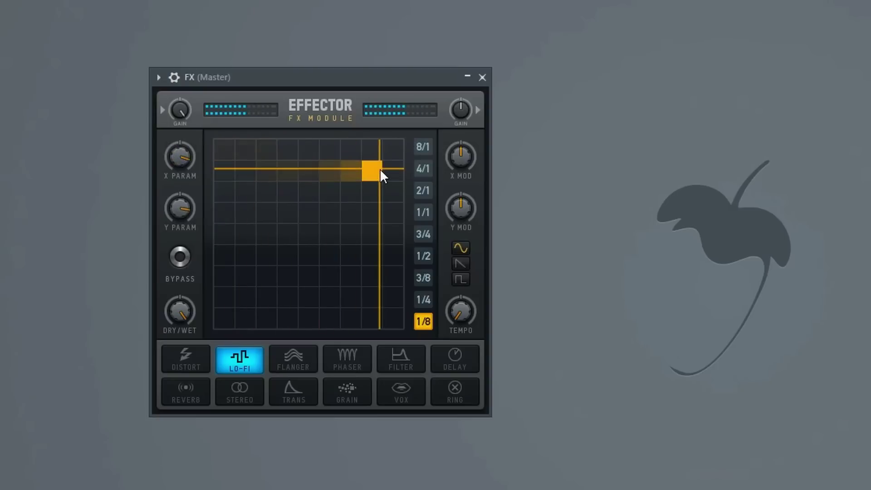
pyautogui.moveTo(304, 194); pyautogui.dragTo(218, 149)
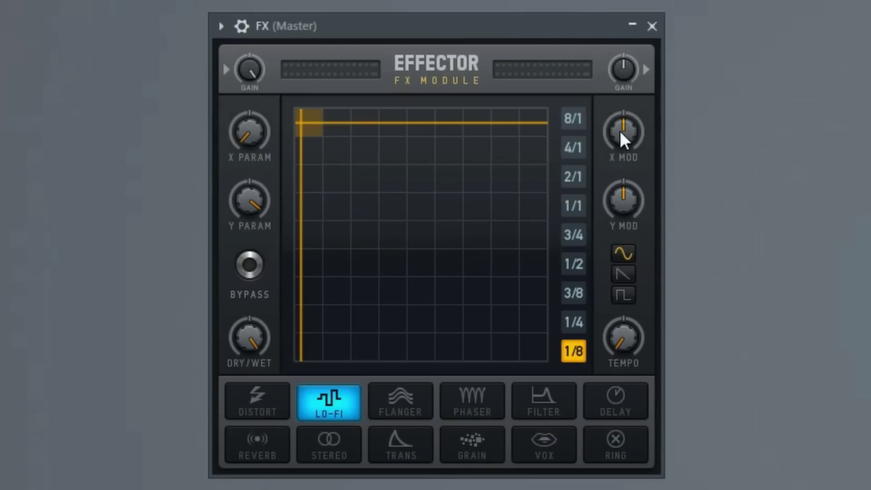
# Set the Lo-Fi effect's X Mod to -62, choose the square modulation waveform, and play the song to hear the movement.
pyautogui.moveTo(620, 131); pyautogui.dragTo(620, 143)
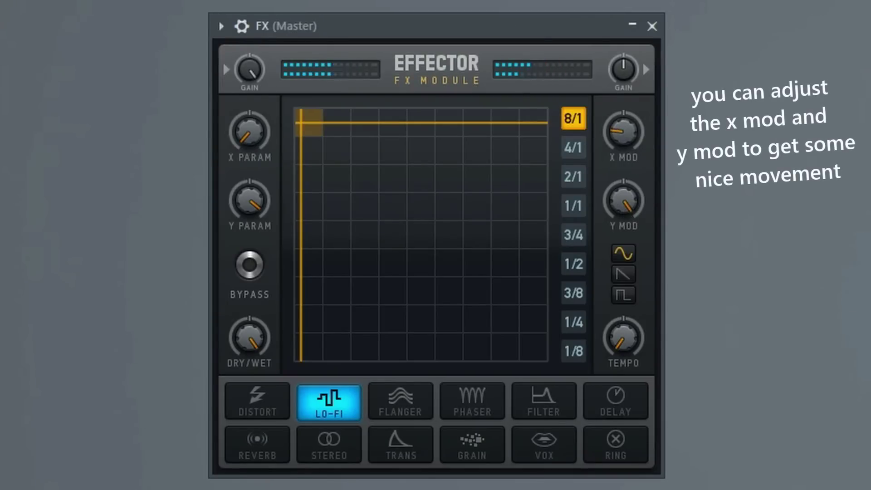
pyautogui.moveTo(624, 128); pyautogui.dragTo(624, 124)
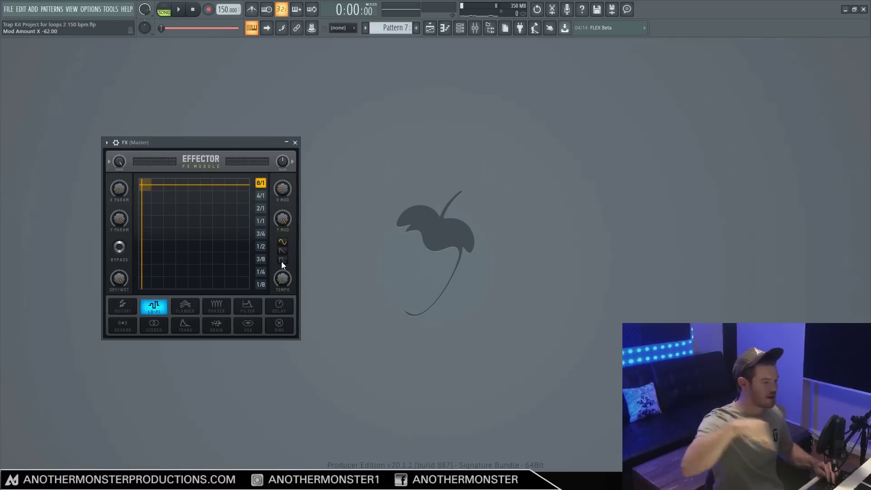
pyautogui.click(281, 260)
pyautogui.press('space')
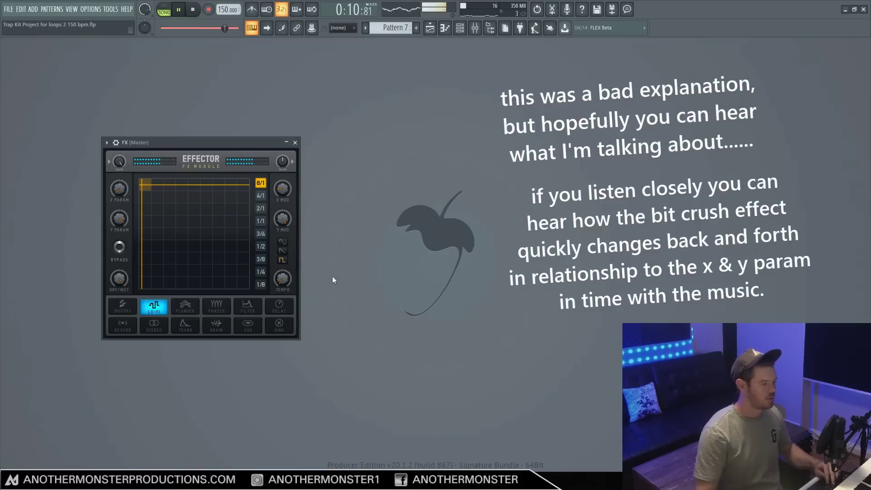
pyautogui.press('space')
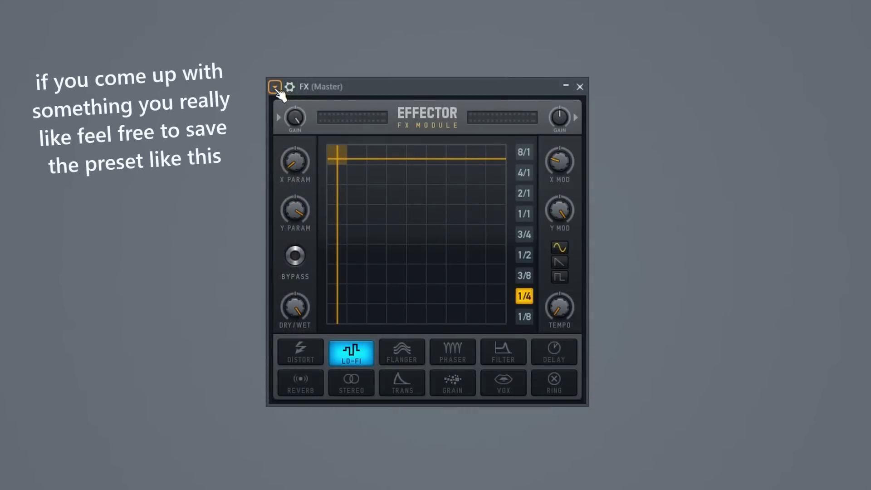
# Open the Effector plugin's options to show the command for saving a preset.
pyautogui.click(107, 142)
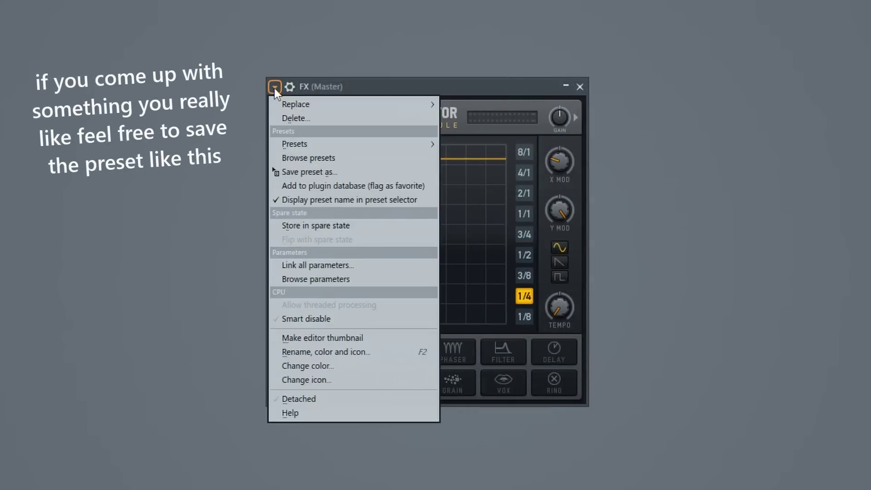
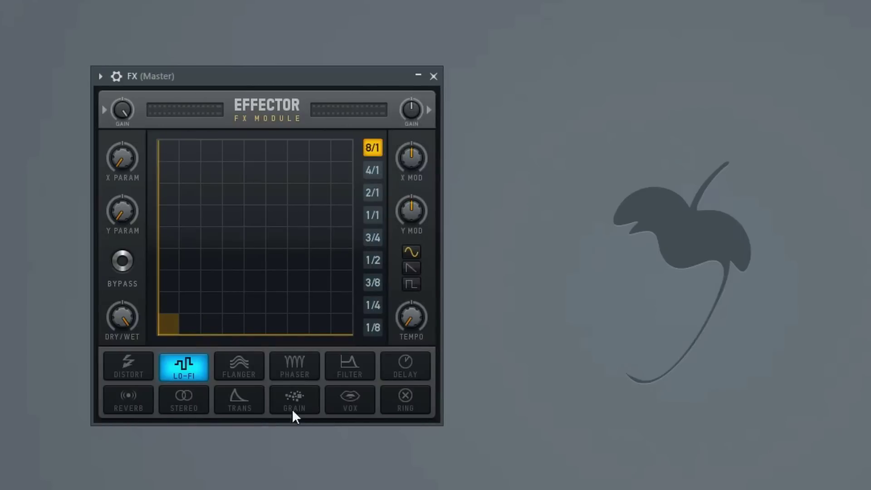
# Audition the Flanger effect by moving its XY pad point to maximum Y and across X, then adjusting Y Mod while the song plays.
pyautogui.moveTo(143, 343)
pyautogui.mouseDown()
pyautogui.moveTo(417, 367)
pyautogui.moveTo(115, 382)
pyautogui.moveTo(45, 118)
pyautogui.mouseUp()
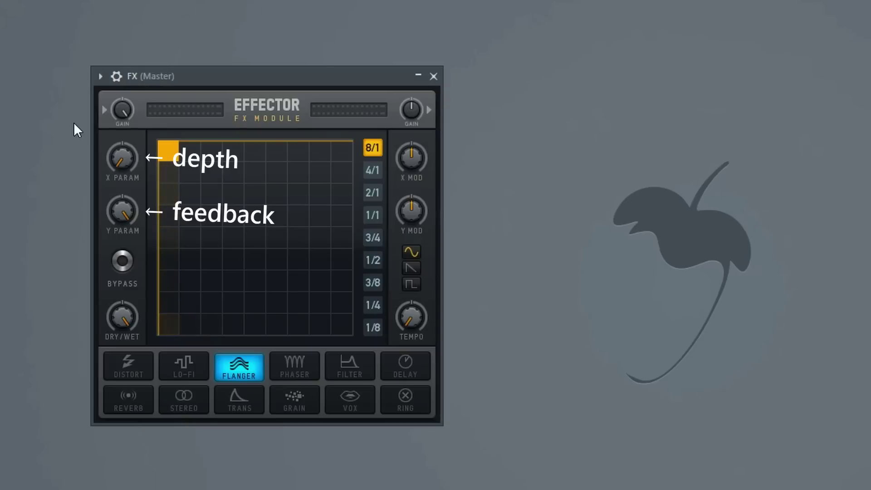
pyautogui.moveTo(164, 151)
pyautogui.mouseDown()
pyautogui.moveTo(169, 138)
pyautogui.moveTo(248, 126)
pyautogui.moveTo(145, 144)
pyautogui.moveTo(140, 360)
pyautogui.moveTo(284, 320)
pyautogui.moveTo(349, 381)
pyautogui.moveTo(347, 391)
pyautogui.moveTo(136, 426)
pyautogui.moveTo(301, 419)
pyautogui.moveTo(330, 413)
pyautogui.moveTo(264, 414)
pyautogui.moveTo(258, 131)
pyautogui.mouseUp()
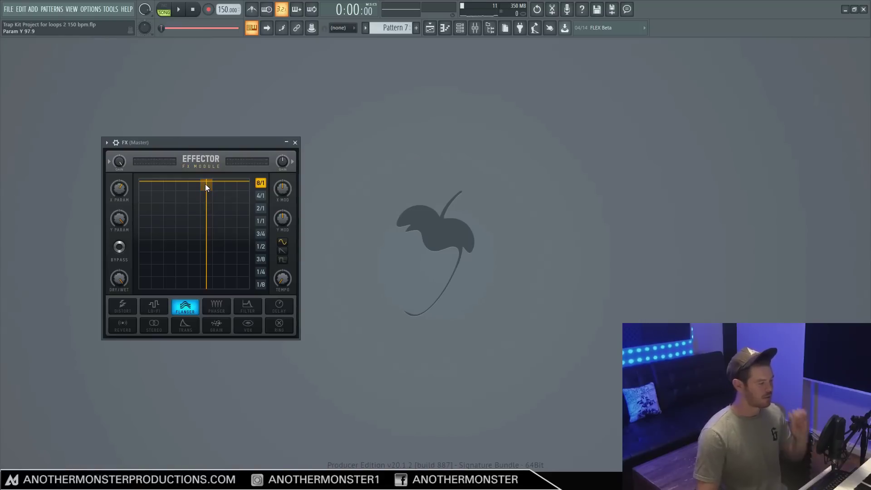
pyautogui.moveTo(208, 182)
pyautogui.mouseDown()
pyautogui.moveTo(200, 275)
pyautogui.moveTo(184, 210)
pyautogui.mouseUp()
pyautogui.press('space')
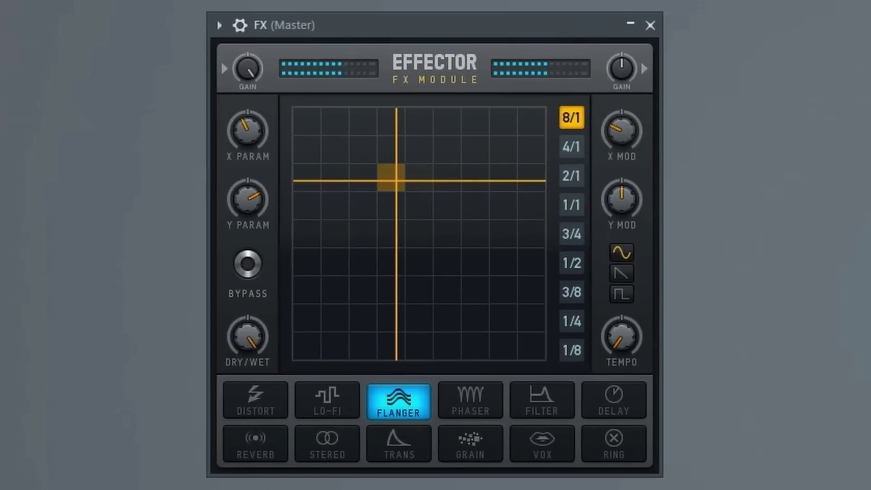
pyautogui.moveTo(632, 193); pyautogui.dragTo(631, 170)
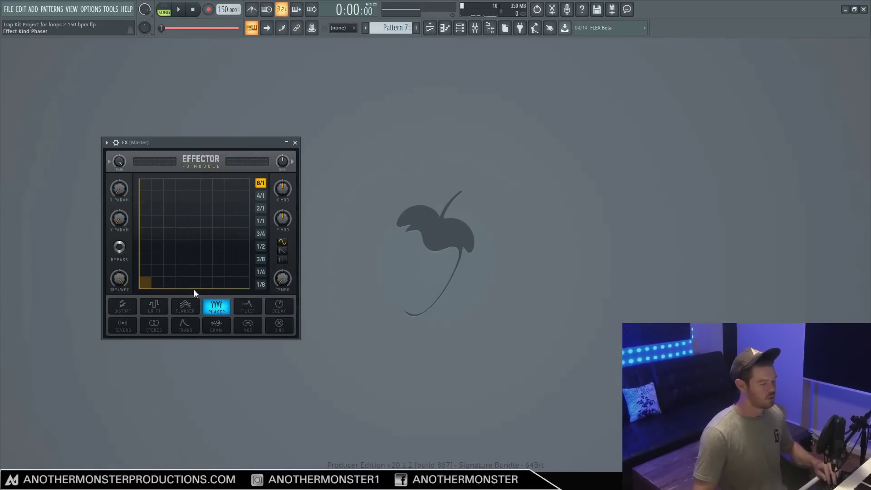
# Audition the Phaser effect by sweeping its XY pad point from low to near-maximum X, then up to high Y.
pyautogui.moveTo(144, 288)
pyautogui.mouseDown()
pyautogui.moveTo(316, 307)
pyautogui.moveTo(120, 135)
pyautogui.moveTo(132, 245)
pyautogui.moveTo(173, 232)
pyautogui.moveTo(159, 243)
pyautogui.moveTo(155, 269)
pyautogui.moveTo(245, 281)
pyautogui.mouseUp()
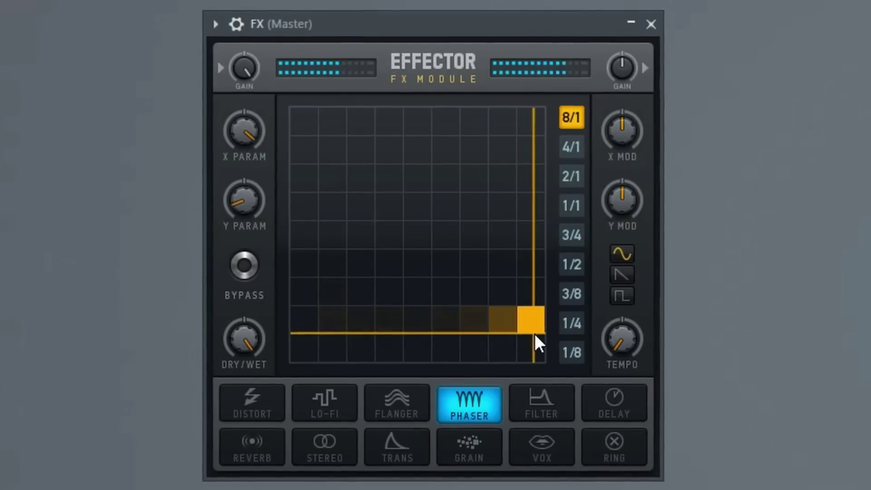
pyautogui.moveTo(534, 333)
pyautogui.mouseDown()
pyautogui.moveTo(304, 343)
pyautogui.moveTo(526, 357)
pyautogui.moveTo(338, 356)
pyautogui.moveTo(304, 318)
pyautogui.moveTo(305, 118)
pyautogui.moveTo(414, 120)
pyautogui.moveTo(304, 114)
pyautogui.moveTo(510, 119)
pyautogui.mouseUp()
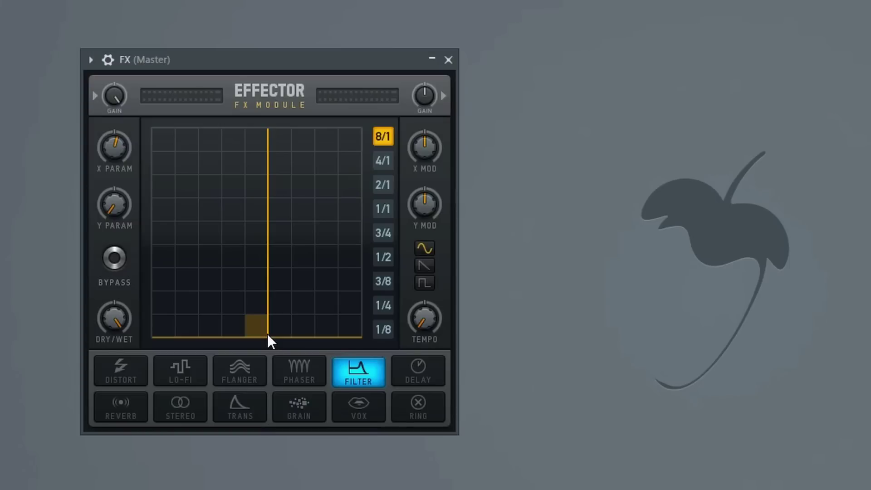
# Compare the Filter effect with its bypass near centre X and minimum Y, then raise its resonance on the XY pad.
pyautogui.click(200, 287)
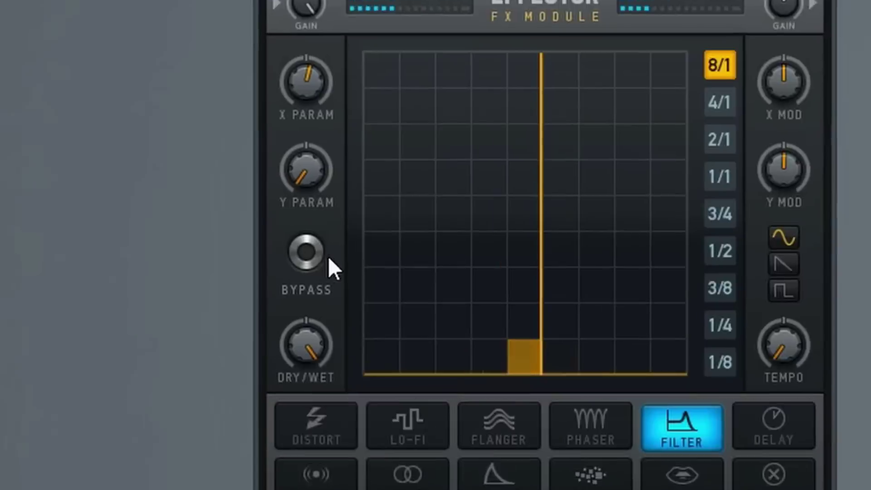
pyautogui.click(115, 259)
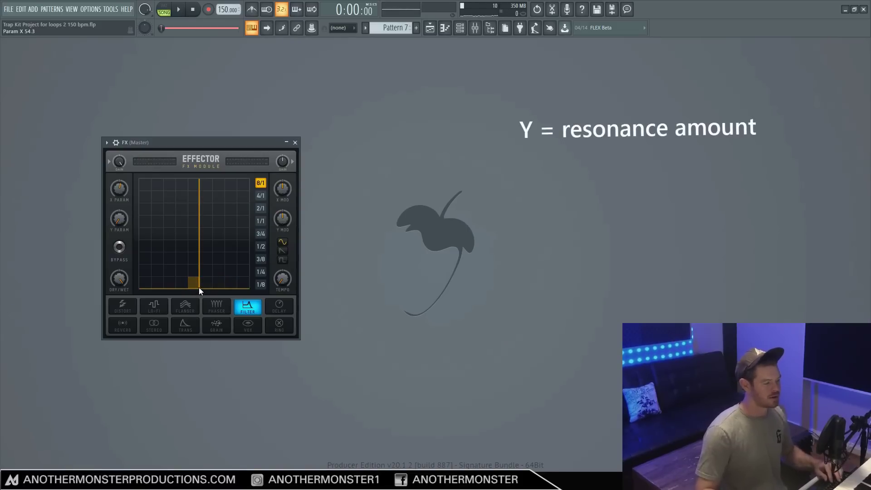
pyautogui.moveTo(199, 287); pyautogui.dragTo(202, 213)
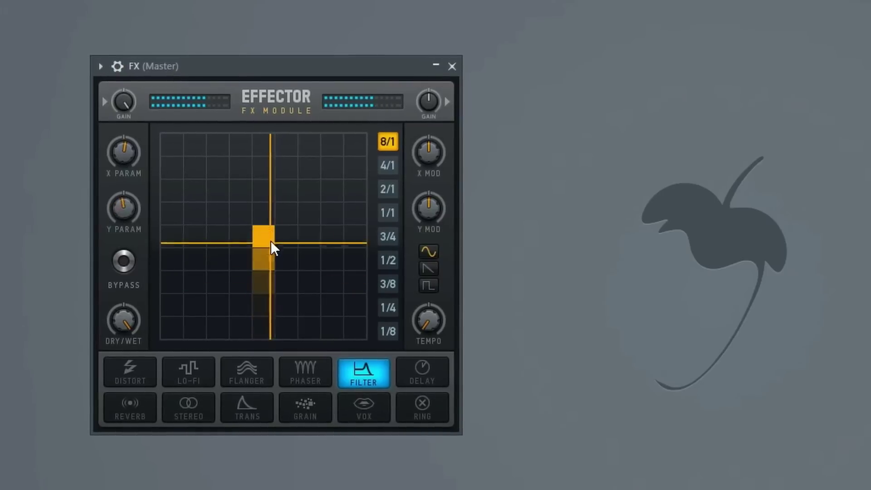
pyautogui.moveTo(277, 205); pyautogui.dragTo(198, 141)
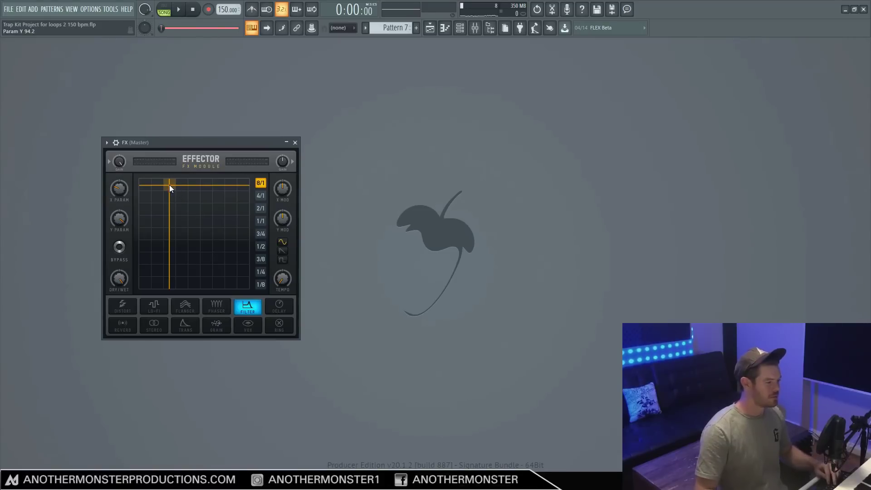
# Sweep the Filter's X parameter to the right at Y about 94.7, then bring the point down to mid-pad.
pyautogui.click(169, 184)
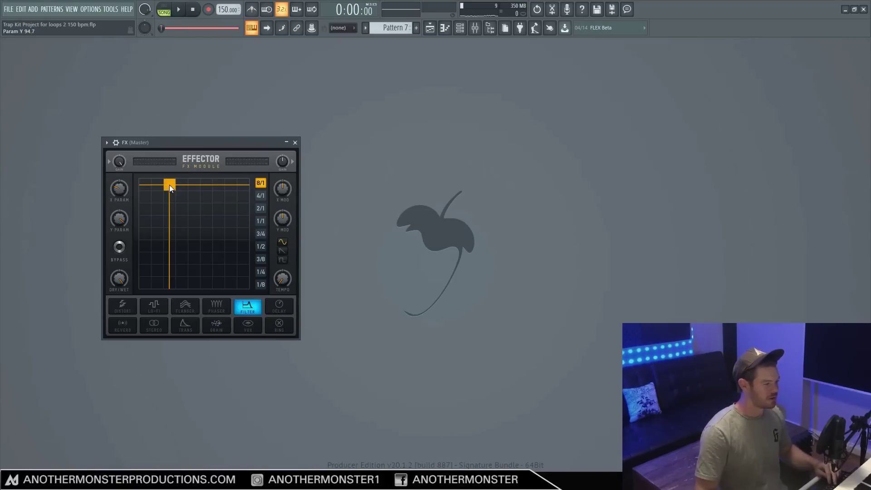
pyautogui.moveTo(170, 184); pyautogui.dragTo(215, 184)
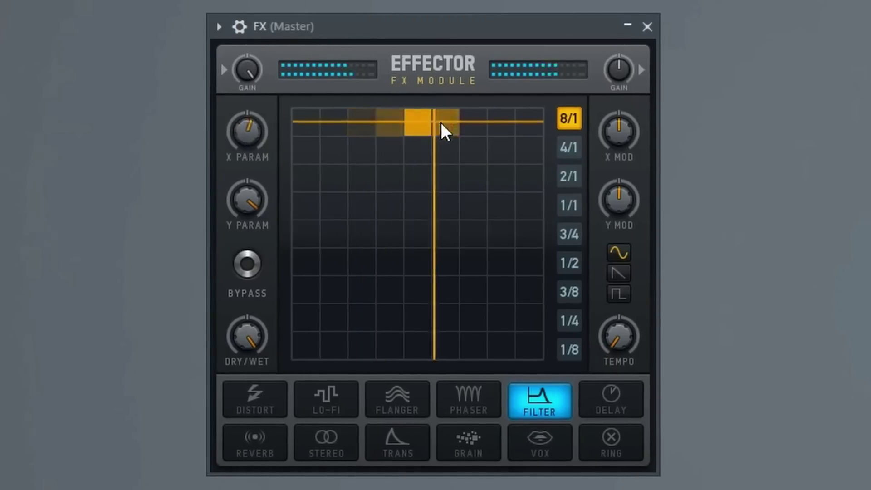
pyautogui.moveTo(465, 119); pyautogui.dragTo(431, 213)
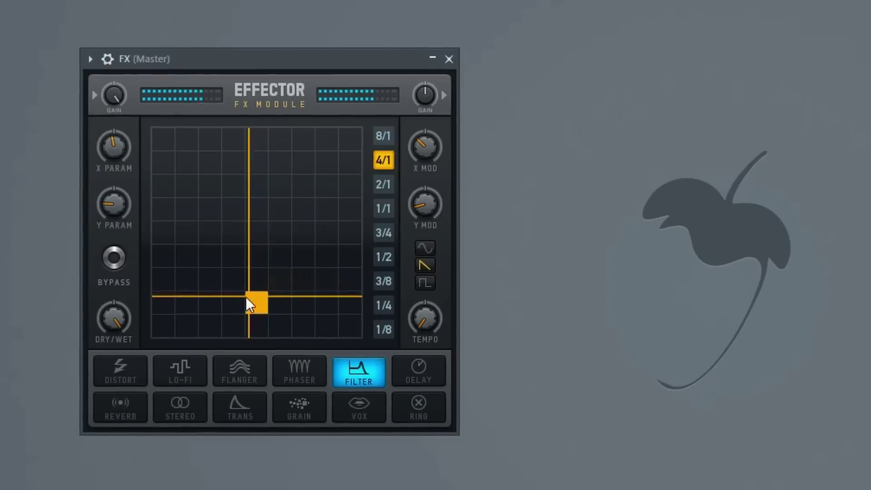
# Move the Filter's XY pad point to lower X near the pad's bottom, and choose the square modulation waveform.
pyautogui.moveTo(189, 266); pyautogui.dragTo(178, 269)
pyautogui.moveTo(224, 301); pyautogui.dragTo(225, 301)
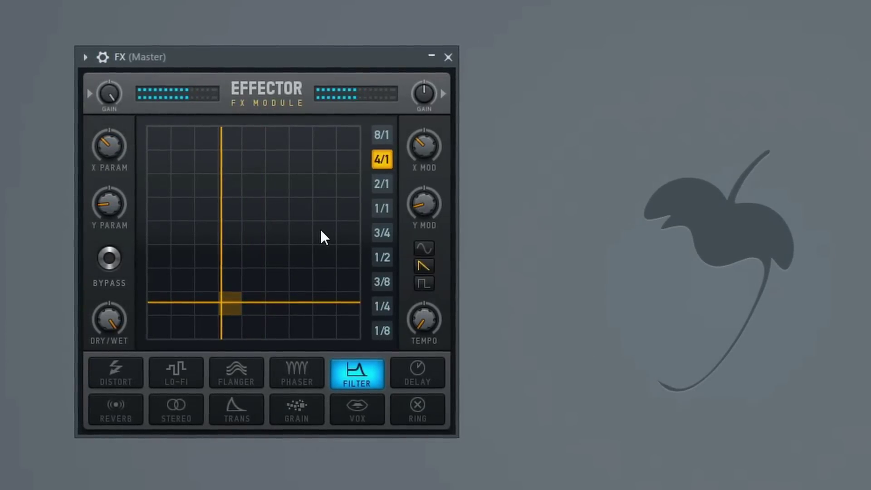
pyautogui.click(426, 285)
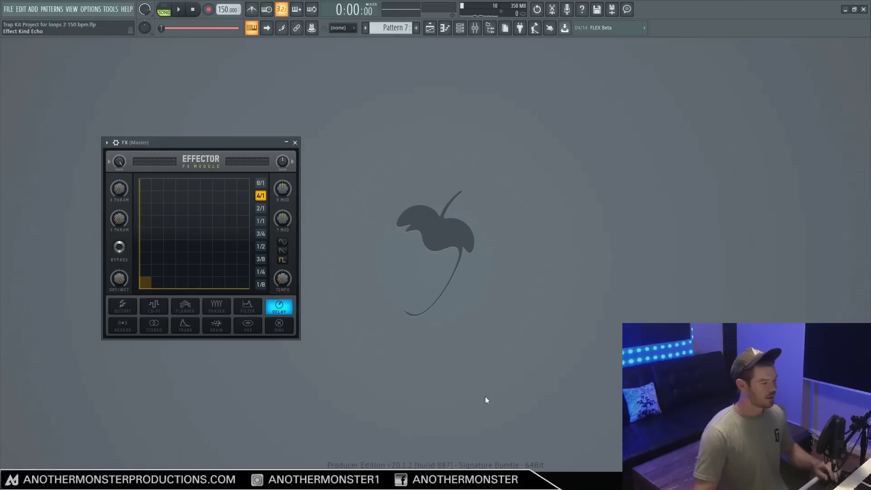
# Explore the Delay effect's XY pad by raising X to maximum, moving up and down in Y, and returning to minimum X.
pyautogui.moveTo(137, 281); pyautogui.dragTo(382, 291)
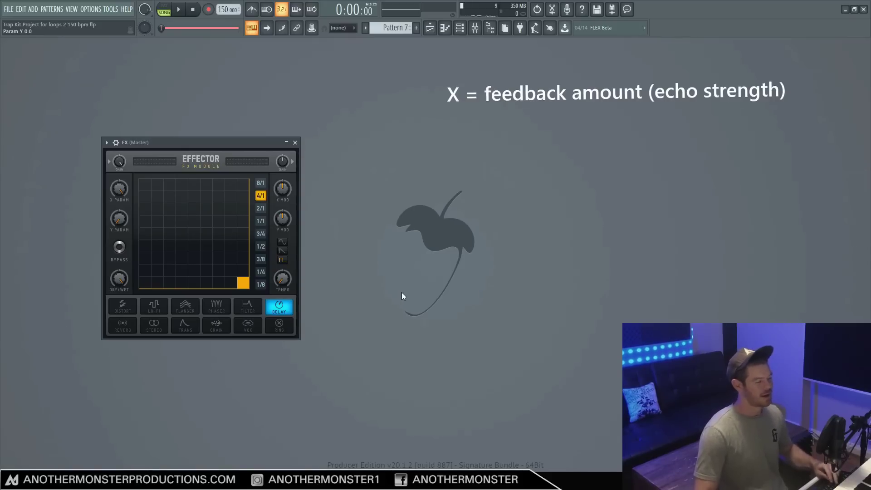
pyautogui.moveTo(243, 285)
pyautogui.mouseDown()
pyautogui.moveTo(224, 135)
pyautogui.moveTo(234, 126)
pyautogui.moveTo(216, 258)
pyautogui.moveTo(239, 140)
pyautogui.moveTo(240, 191)
pyautogui.mouseUp()
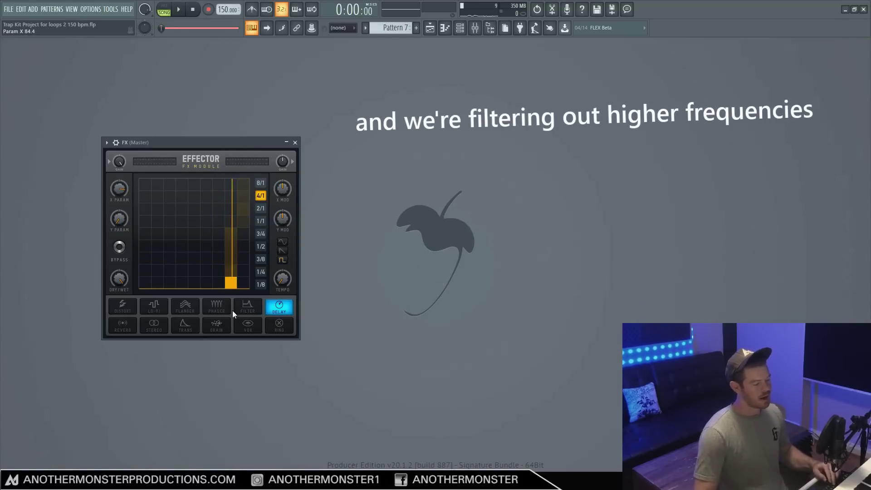
pyautogui.moveTo(232, 310)
pyautogui.mouseDown()
pyautogui.moveTo(180, 322)
pyautogui.moveTo(138, 317)
pyautogui.mouseUp()
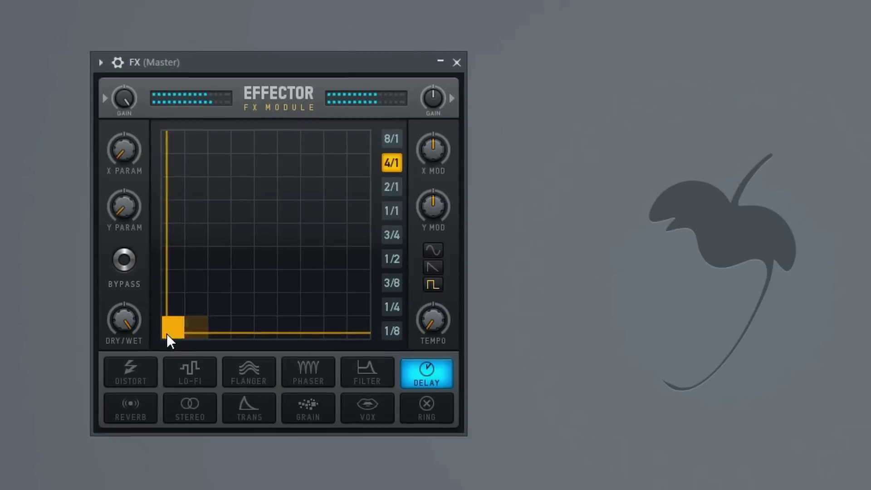
# Audition the Delay at high X and Y during playback, set its tempo division to 2/1 and then 1/1, and return to low X and Y.
pyautogui.moveTo(301, 361); pyautogui.dragTo(415, 353)
pyautogui.moveTo(262, 328)
pyautogui.mouseDown()
pyautogui.moveTo(350, 326)
pyautogui.moveTo(343, 139)
pyautogui.moveTo(291, 144)
pyautogui.mouseUp()
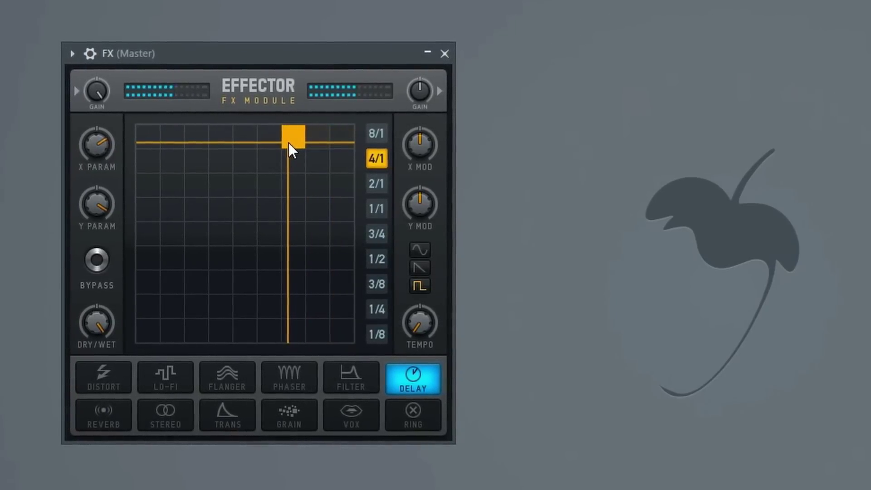
pyautogui.click(375, 182)
pyautogui.click(371, 208)
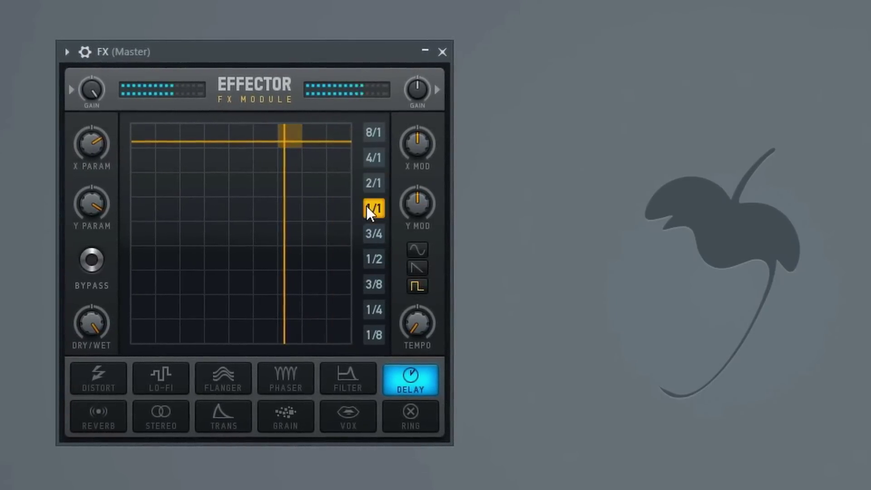
pyautogui.moveTo(295, 138)
pyautogui.mouseDown()
pyautogui.moveTo(337, 143)
pyautogui.moveTo(284, 193)
pyautogui.moveTo(198, 238)
pyautogui.moveTo(159, 274)
pyautogui.mouseUp()
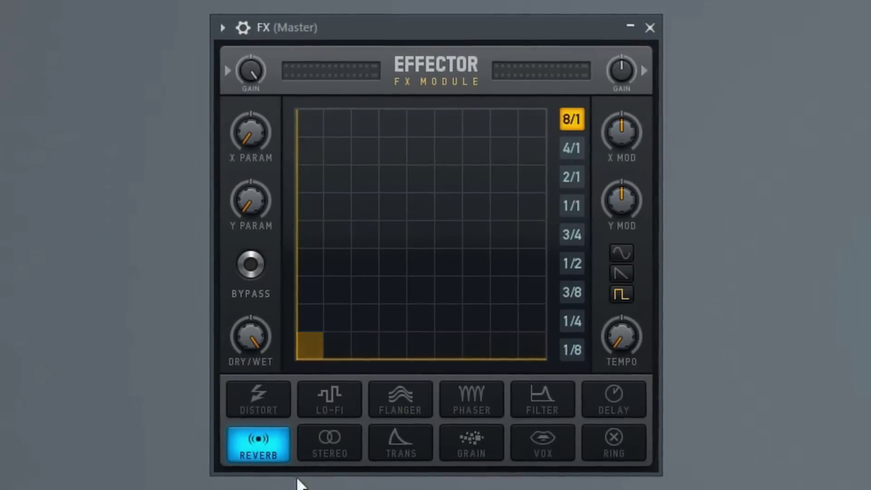
# Audition the Reverb effect by sweeping X up, taking Y to maximum and back down, and returning to minimum X.
pyautogui.moveTo(306, 358); pyautogui.dragTo(605, 379)
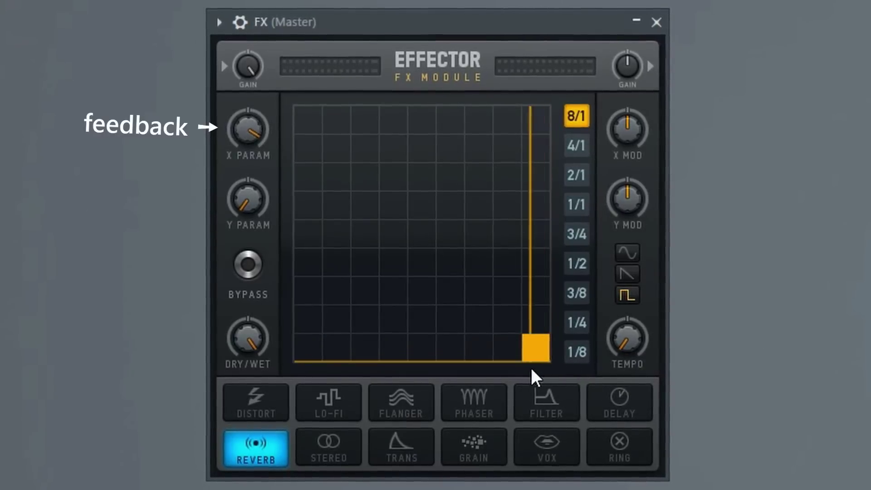
pyautogui.moveTo(547, 368); pyautogui.dragTo(523, 115)
pyautogui.moveTo(526, 113); pyautogui.dragTo(541, 365)
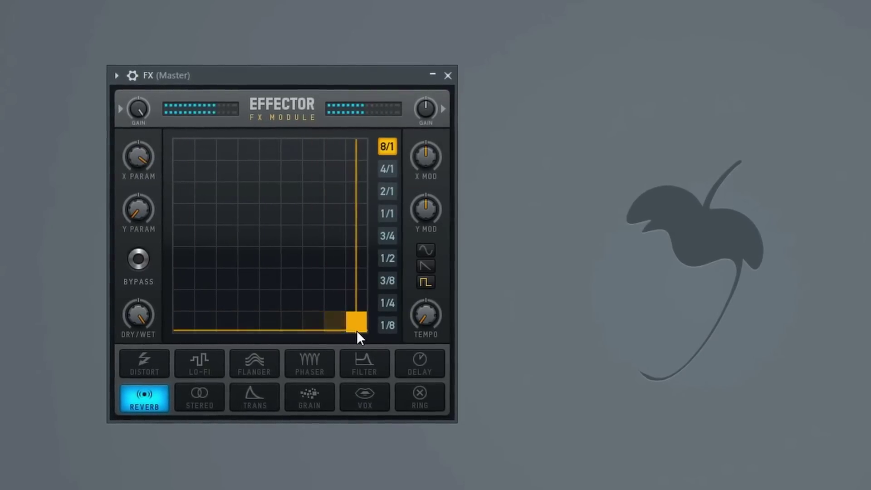
pyautogui.moveTo(357, 330); pyautogui.dragTo(171, 333)
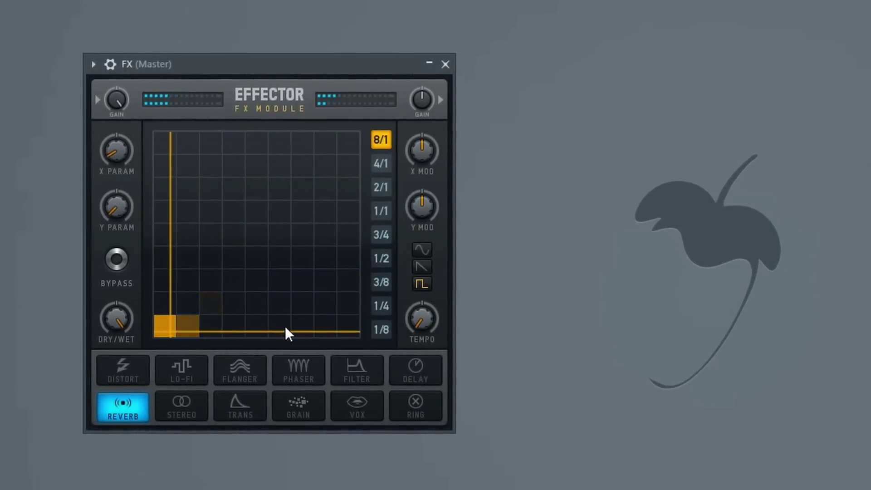
# Switch to the Stereo effect and move its XY pad point around centre X near minimum Y to show the panning.
pyautogui.click(200, 404)
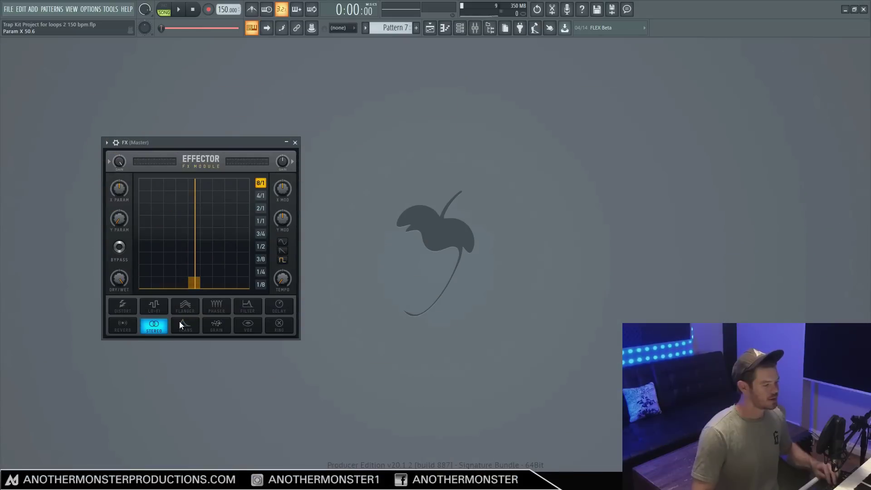
pyautogui.moveTo(186, 285); pyautogui.dragTo(199, 289)
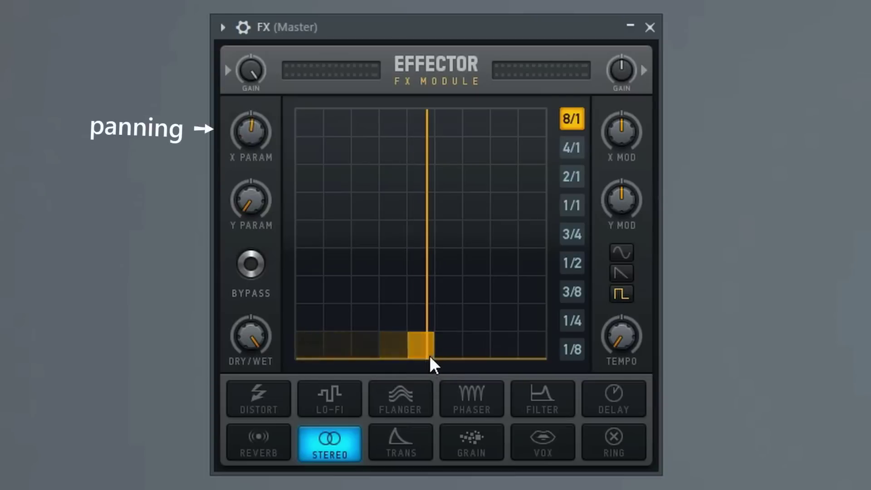
pyautogui.moveTo(433, 361); pyautogui.dragTo(421, 342)
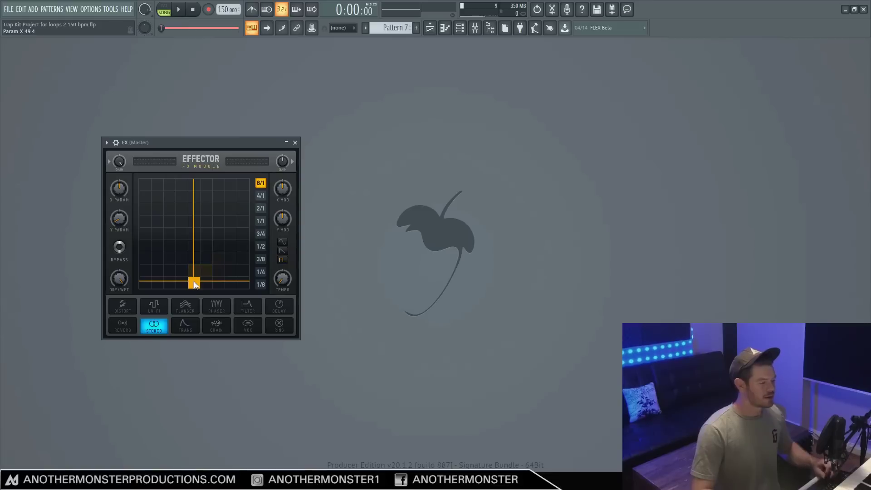
pyautogui.moveTo(194, 281)
pyautogui.mouseDown()
pyautogui.moveTo(195, 294)
pyautogui.moveTo(222, 293)
pyautogui.moveTo(153, 302)
pyautogui.moveTo(165, 190)
pyautogui.moveTo(173, 224)
pyautogui.moveTo(194, 204)
pyautogui.moveTo(198, 291)
pyautogui.mouseUp()
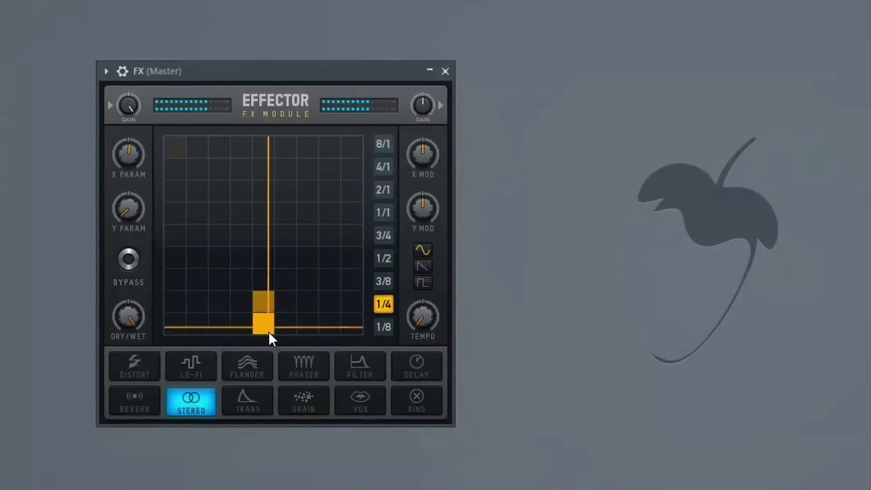
# Audition the Stereo effect during playback by moving its point to near-maximum X and Y, then down to low Y.
pyautogui.moveTo(268, 334); pyautogui.dragTo(352, 134)
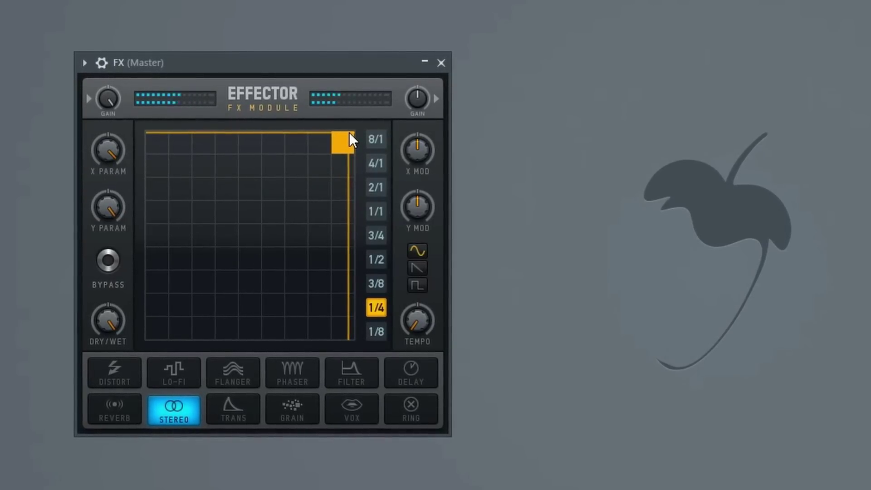
pyautogui.moveTo(348, 132); pyautogui.dragTo(349, 333)
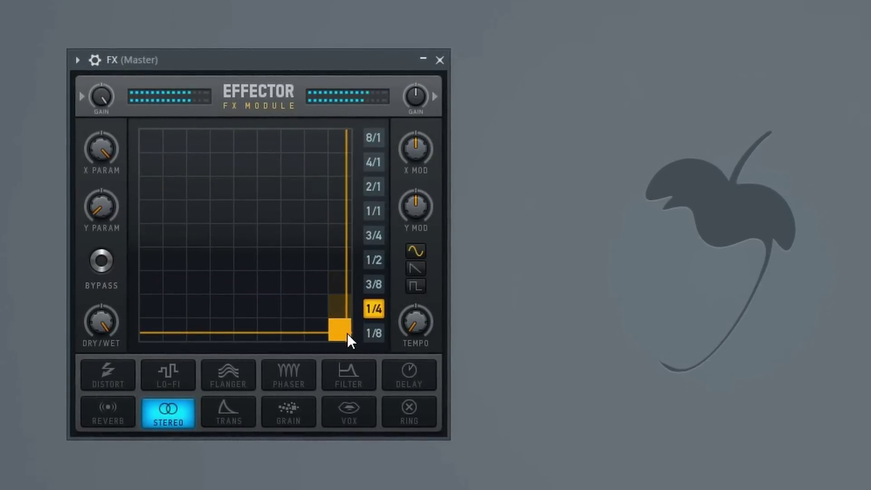
# Switch to the Trans effect and sweep its XY pad through the X release time and Y drop level, up to maximum Y and back down.
pyautogui.click(215, 411)
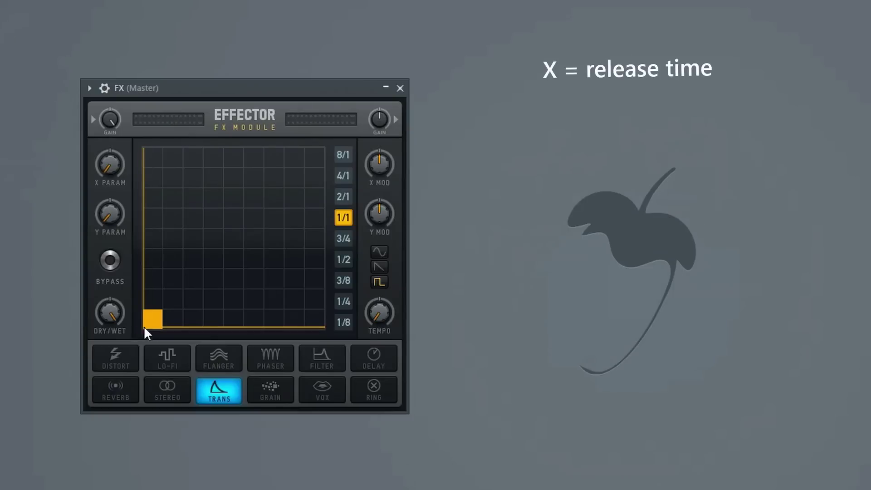
pyautogui.moveTo(139, 287); pyautogui.dragTo(247, 296)
pyautogui.moveTo(320, 341); pyautogui.dragTo(243, 183)
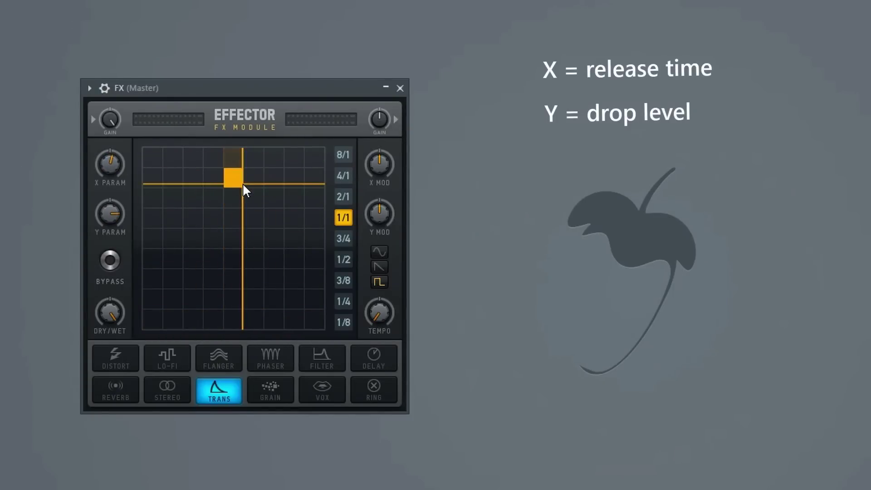
pyautogui.moveTo(243, 184); pyautogui.dragTo(243, 131)
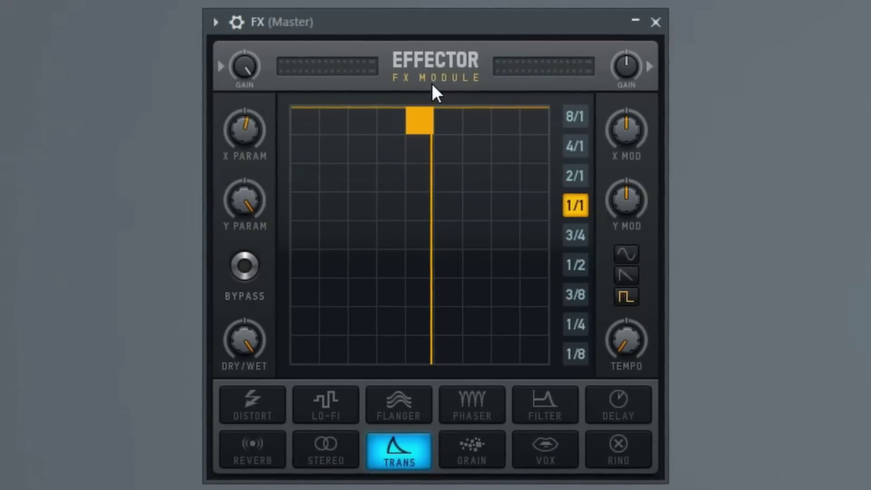
pyautogui.moveTo(432, 83); pyautogui.dragTo(322, 447)
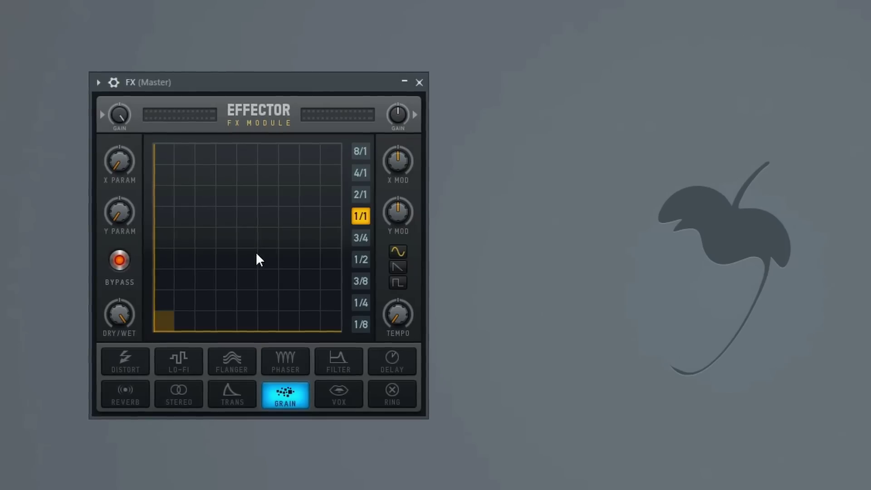
# Turn off bypass to hear the Grain effect.
pyautogui.click(118, 261)
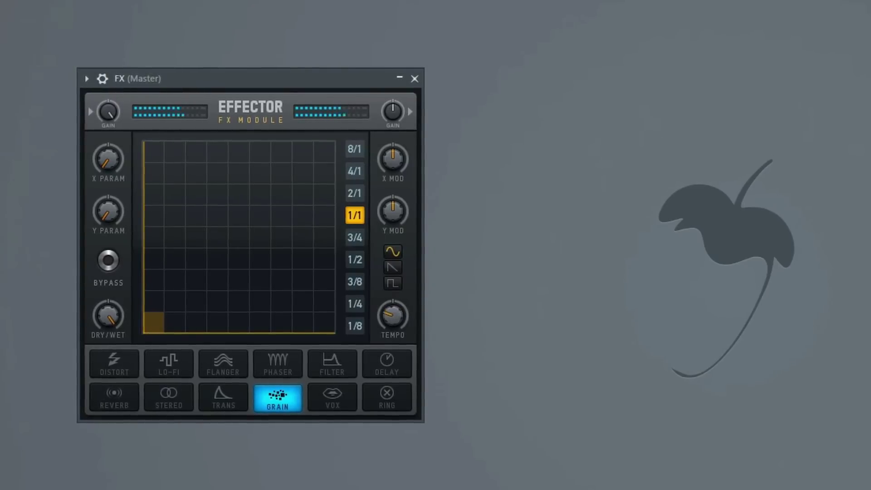
# Audition the Grain effect at the 1/8, 1/4 and 3/4 tempo divisions, finishing on 1/1.
pyautogui.click(353, 326)
pyautogui.click(354, 303)
pyautogui.click(352, 237)
pyautogui.click(353, 214)
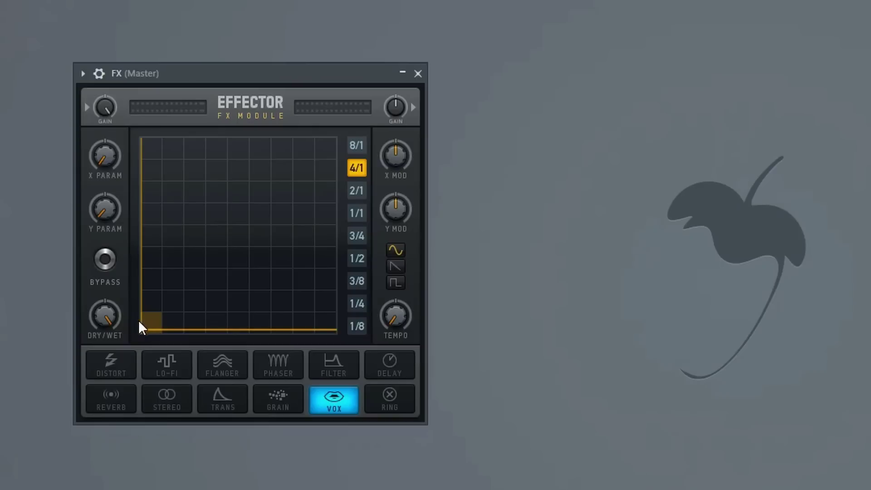
# Raise the Vox effect's XY pad point from the minimum corner and sweep it around the centre of the pad.
pyautogui.moveTo(146, 319)
pyautogui.mouseDown()
pyautogui.moveTo(352, 313)
pyautogui.moveTo(149, 323)
pyautogui.moveTo(236, 309)
pyautogui.moveTo(153, 318)
pyautogui.moveTo(289, 313)
pyautogui.moveTo(310, 303)
pyautogui.moveTo(201, 229)
pyautogui.moveTo(270, 263)
pyautogui.moveTo(326, 319)
pyautogui.moveTo(165, 157)
pyautogui.moveTo(264, 245)
pyautogui.moveTo(295, 293)
pyautogui.moveTo(158, 186)
pyautogui.moveTo(252, 255)
pyautogui.moveTo(297, 218)
pyautogui.moveTo(257, 164)
pyautogui.moveTo(190, 191)
pyautogui.moveTo(203, 286)
pyautogui.moveTo(314, 262)
pyautogui.moveTo(291, 183)
pyautogui.moveTo(194, 212)
pyautogui.moveTo(147, 305)
pyautogui.moveTo(262, 302)
pyautogui.moveTo(307, 198)
pyautogui.moveTo(256, 199)
pyautogui.moveTo(177, 307)
pyautogui.mouseUp()
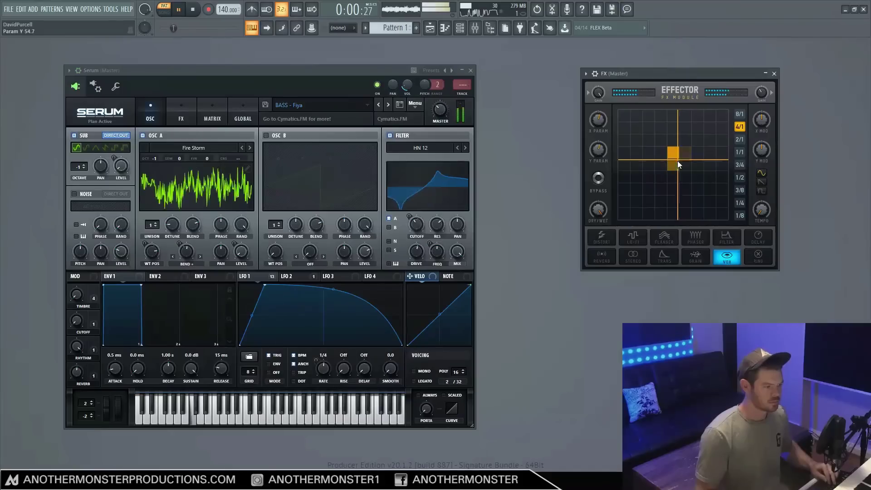
pyautogui.moveTo(677, 161)
pyautogui.mouseDown()
pyautogui.moveTo(674, 181)
pyautogui.moveTo(691, 191)
pyautogui.moveTo(701, 172)
pyautogui.moveTo(675, 142)
pyautogui.moveTo(649, 139)
pyautogui.moveTo(651, 163)
pyautogui.moveTo(676, 169)
pyautogui.mouseUp()
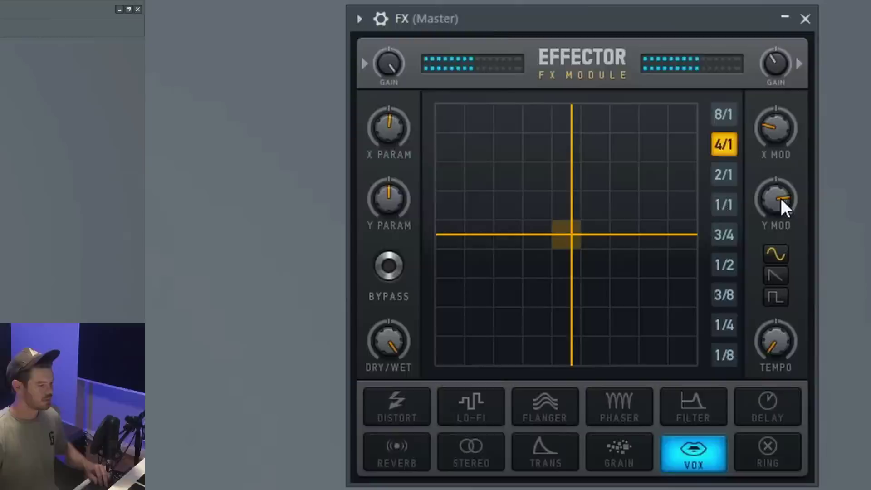
# Switch to the Ring effect, raise its XY pad point to about Y 23.9 at minimum X, and sweep X toward the centre.
pyautogui.click(623, 451)
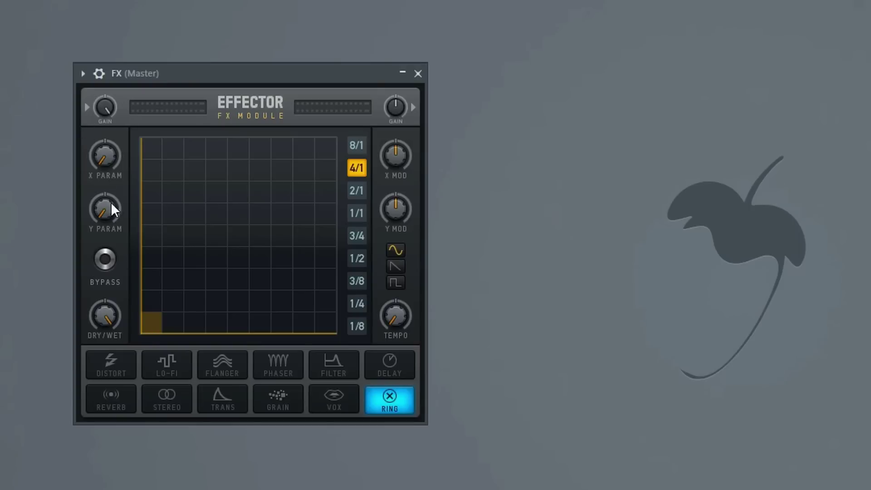
pyautogui.moveTo(111, 202)
pyautogui.mouseDown()
pyautogui.moveTo(132, 121)
pyautogui.moveTo(113, 204)
pyautogui.mouseUp()
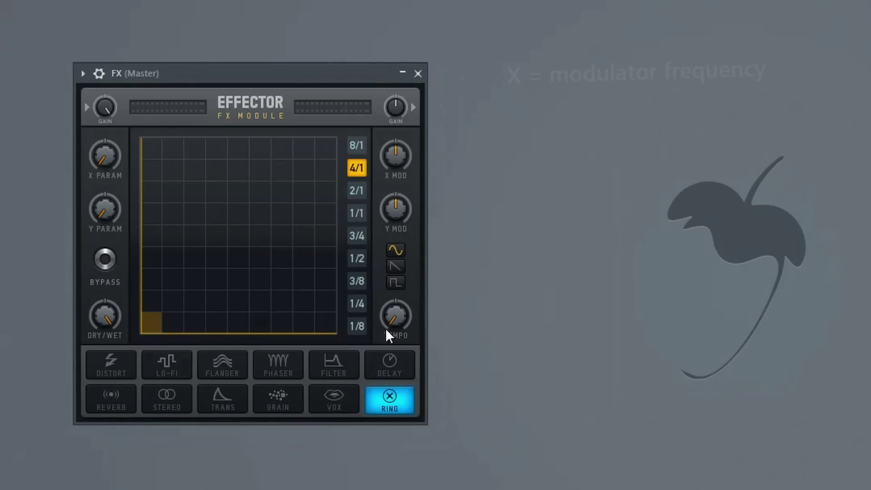
pyautogui.click(142, 329)
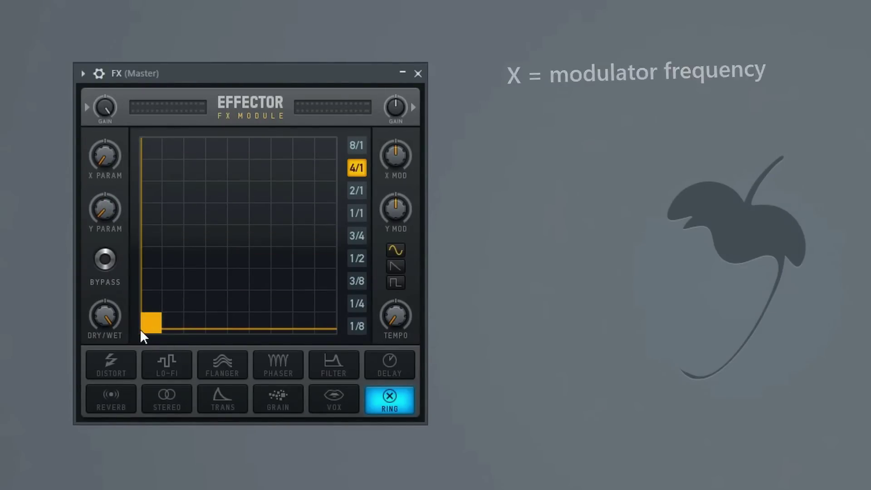
pyautogui.moveTo(136, 333)
pyautogui.mouseDown()
pyautogui.moveTo(308, 313)
pyautogui.moveTo(141, 313)
pyautogui.mouseUp()
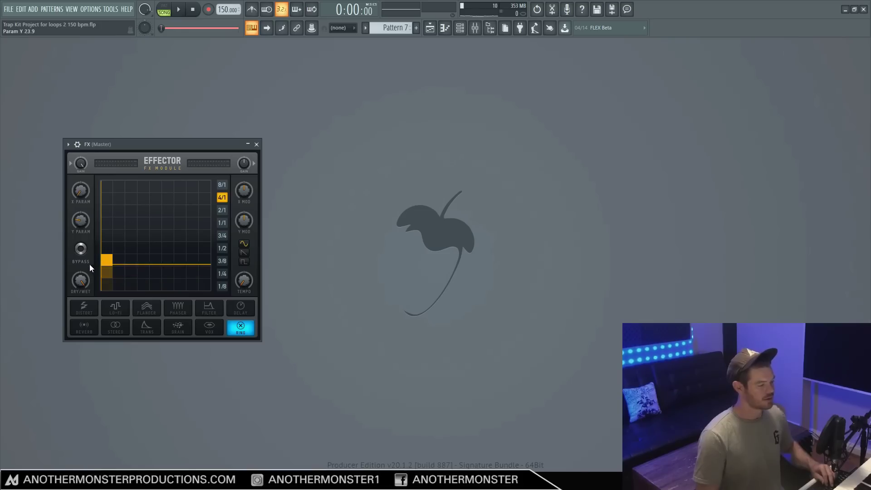
pyautogui.moveTo(89, 264); pyautogui.dragTo(151, 266)
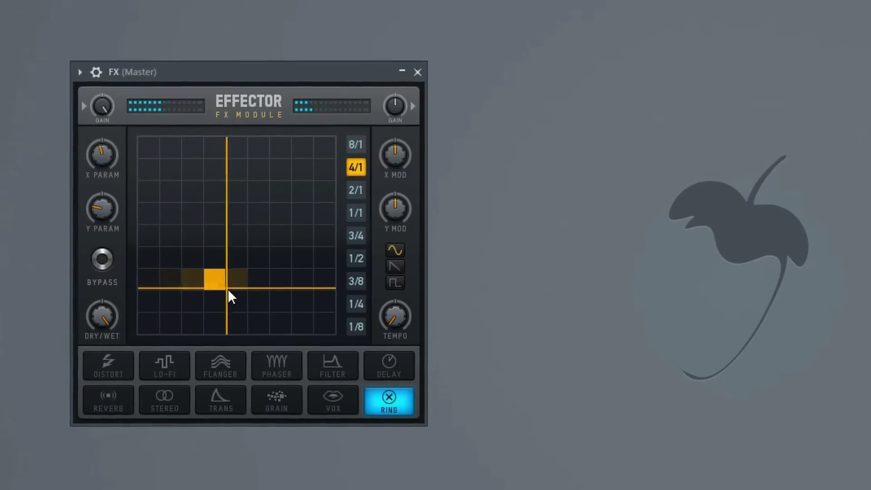